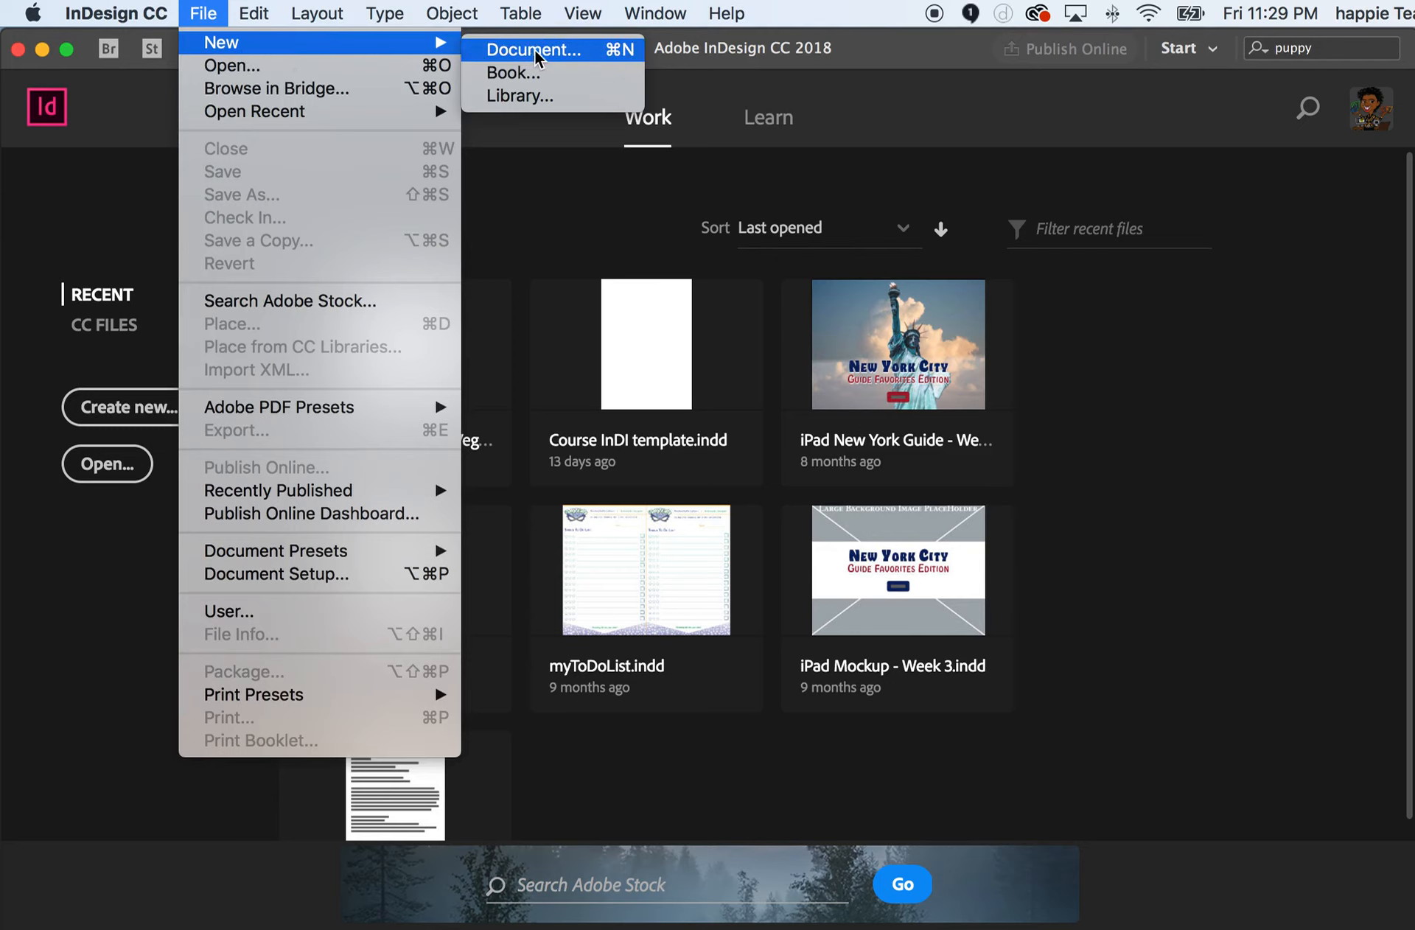
Start a new print document from the Letter preset with 2 pages in landscape orientation
click(534, 50)
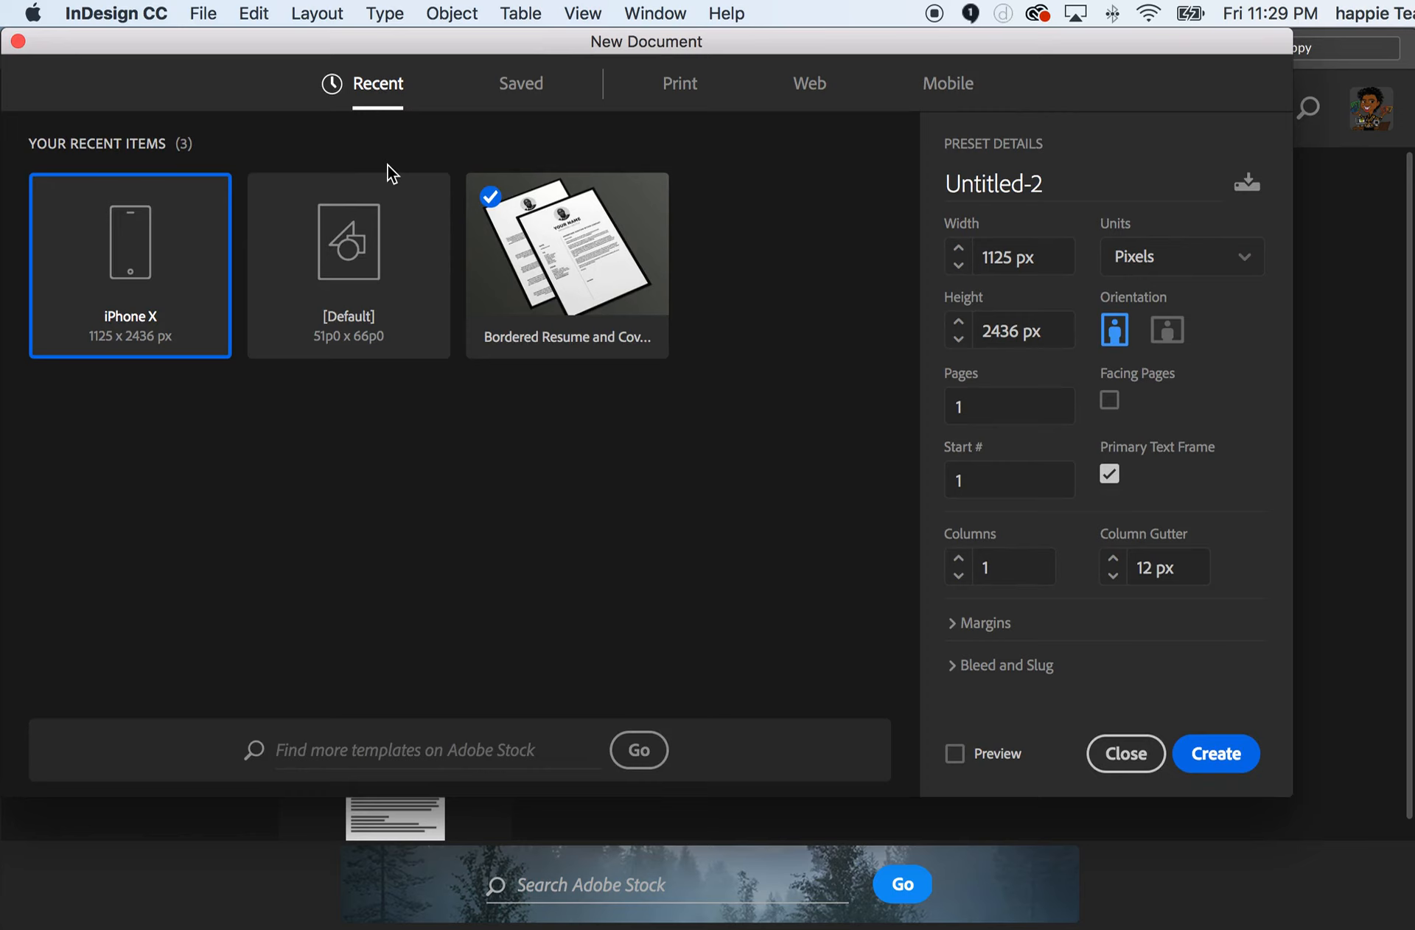
click(677, 94)
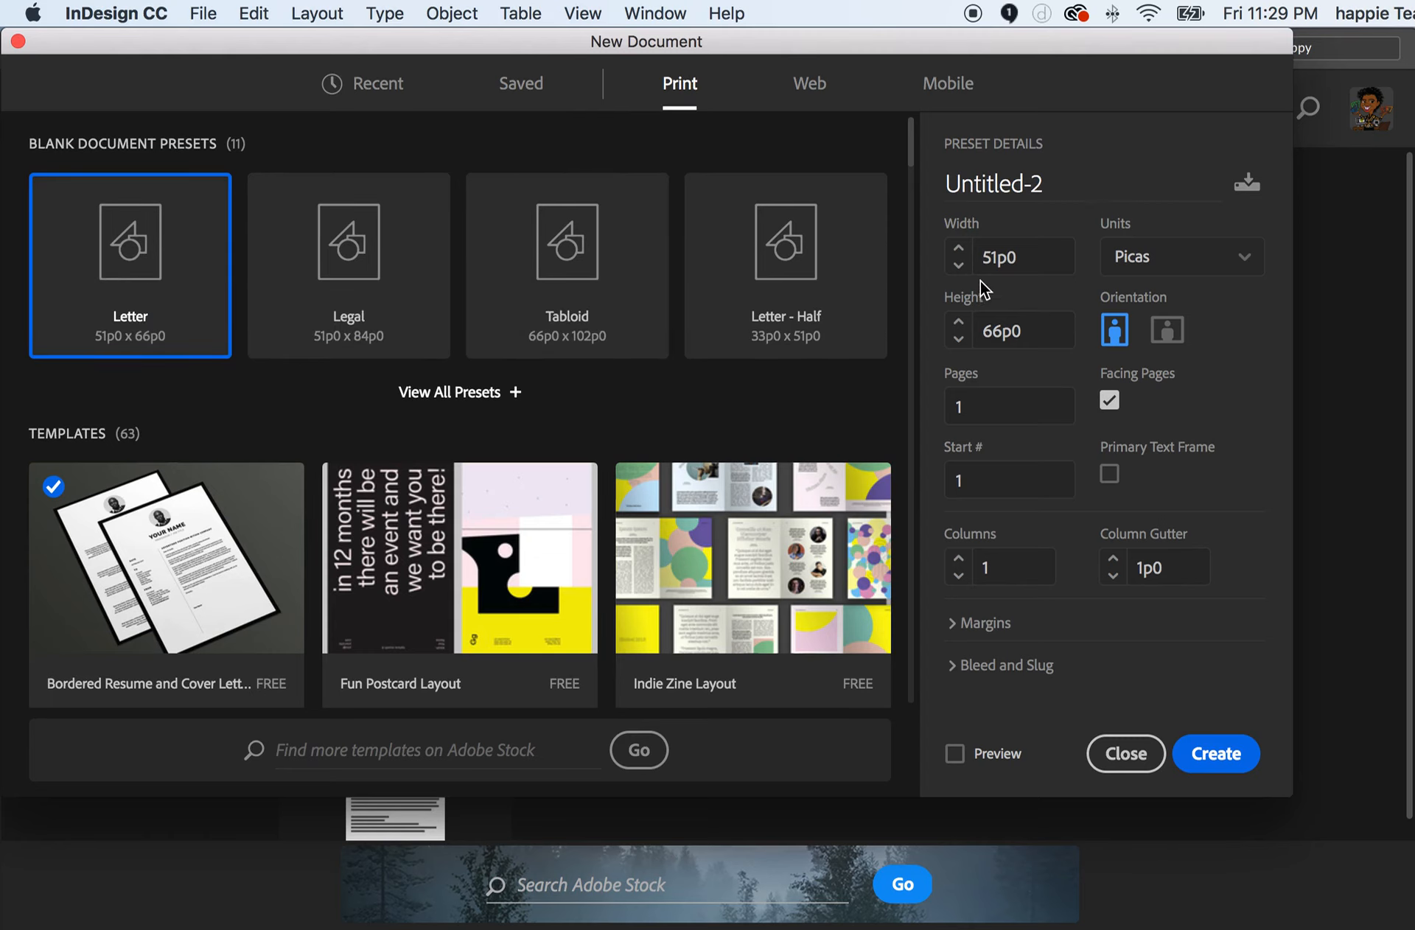
click(978, 394)
drag(982, 412, 935, 415)
text(2)
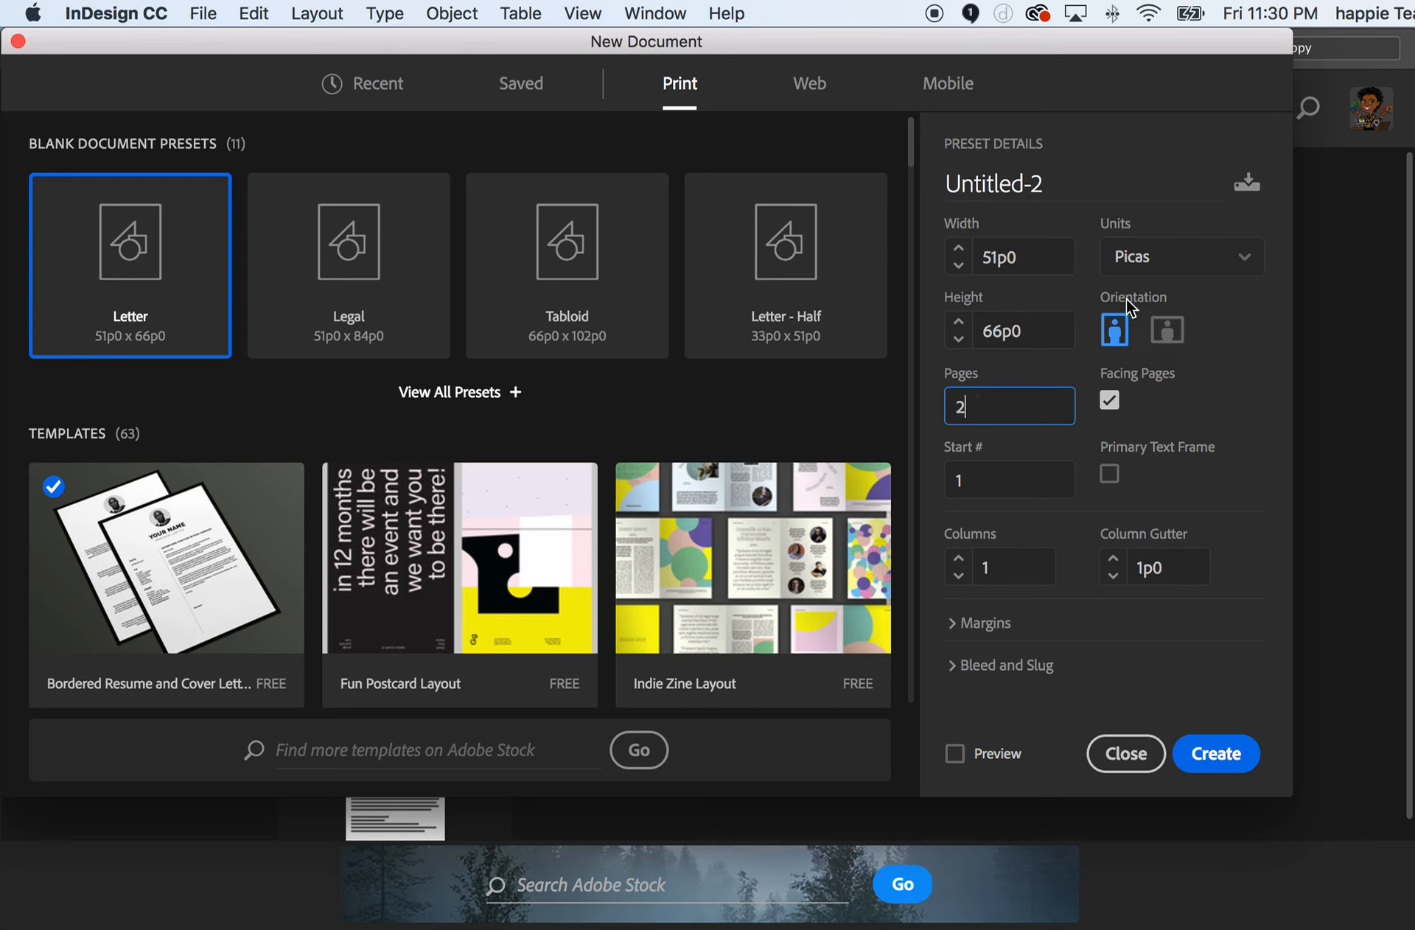
click(1157, 332)
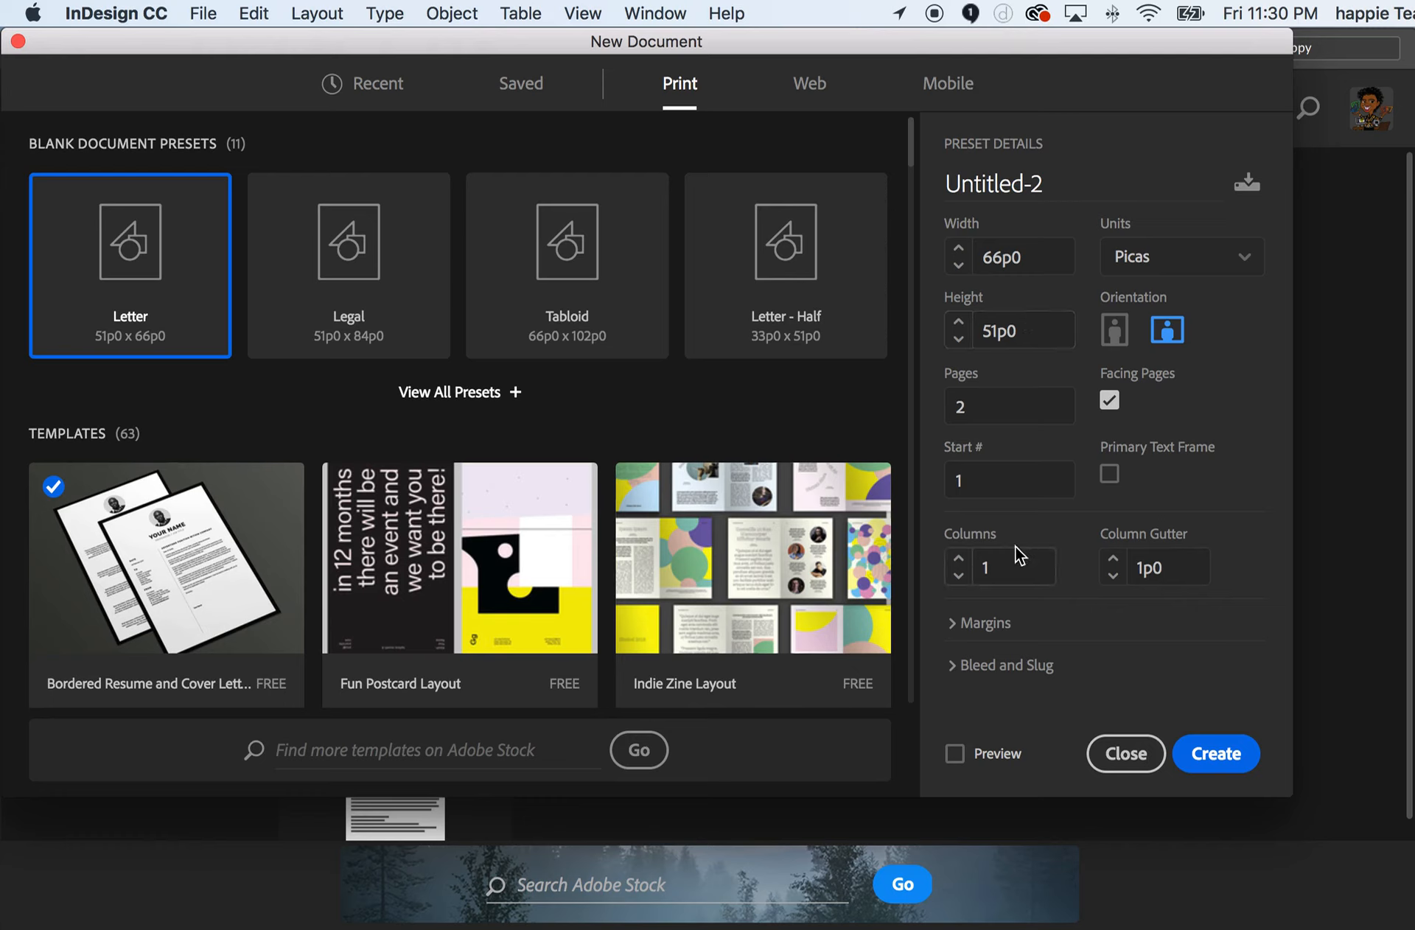
Set the new document to 3 columns with a 3p0 column gutter
drag(996, 570, 976, 570)
text(3)
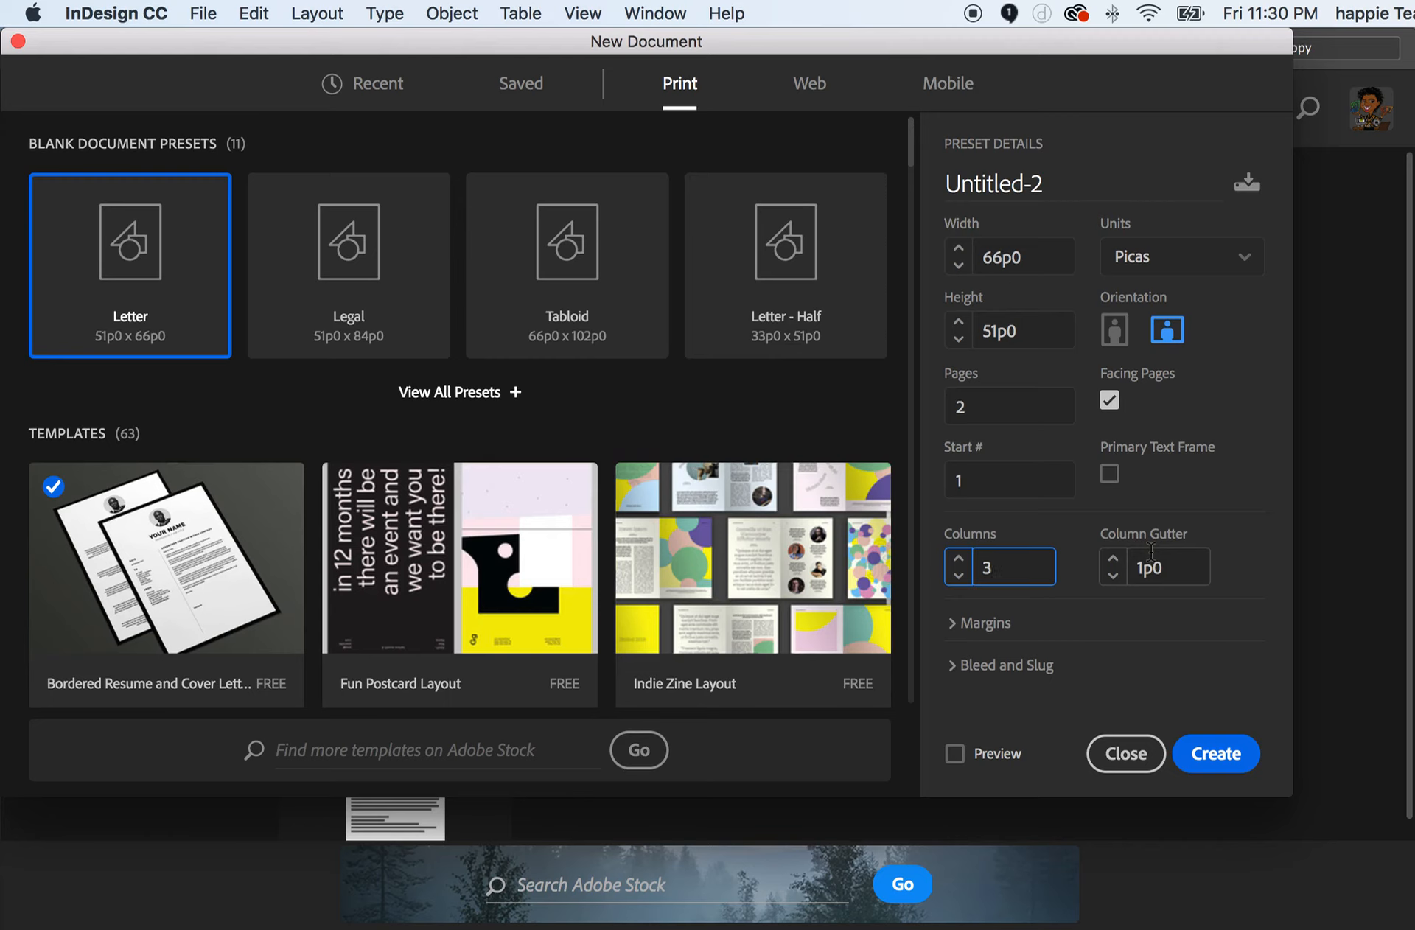
key(Tab)
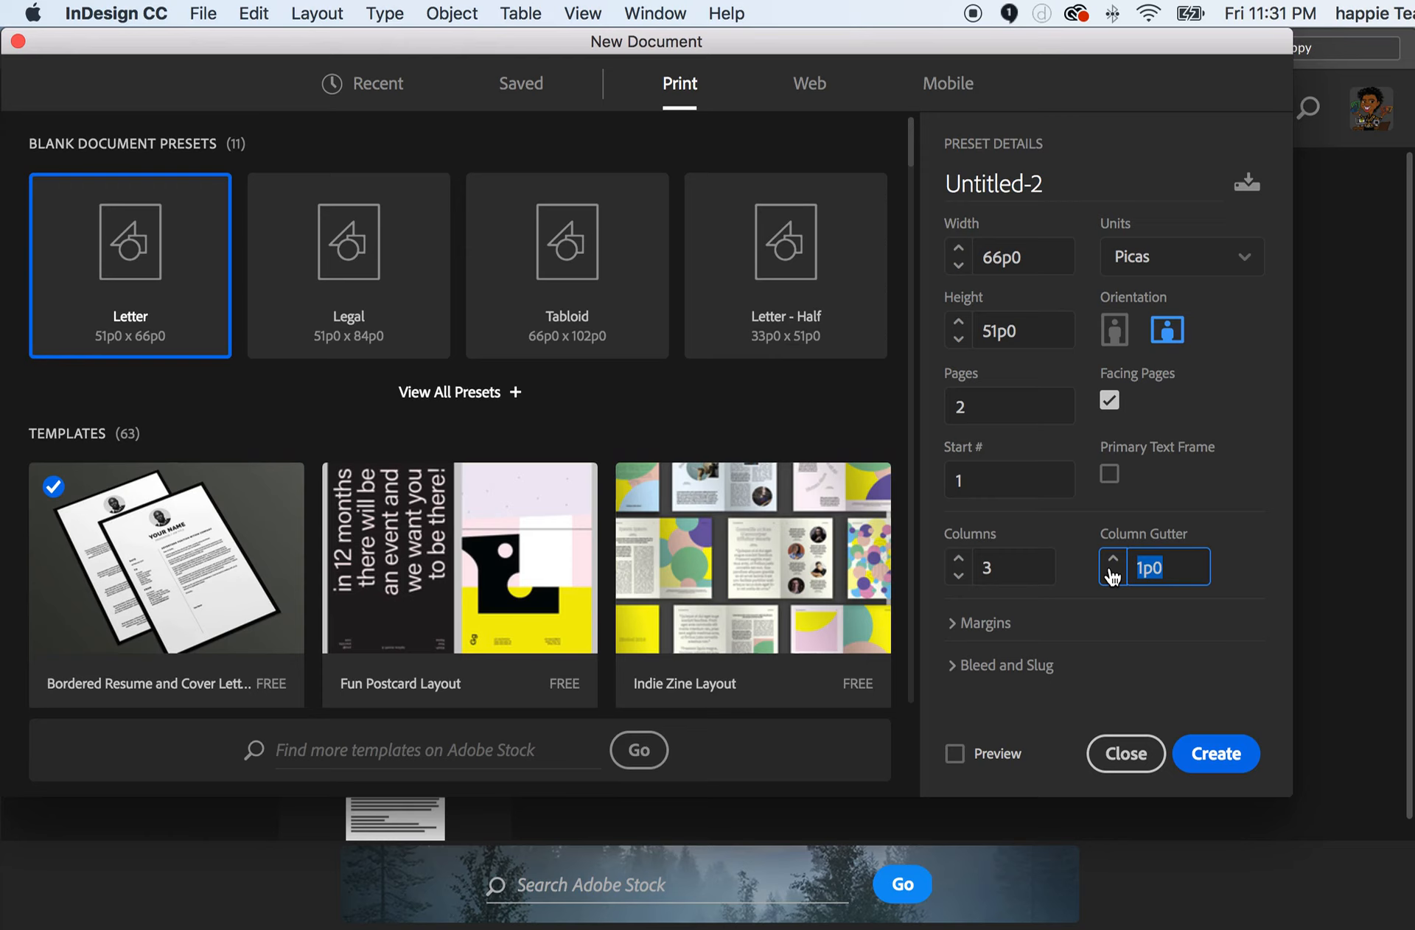
text(3p0)
key(Tab)
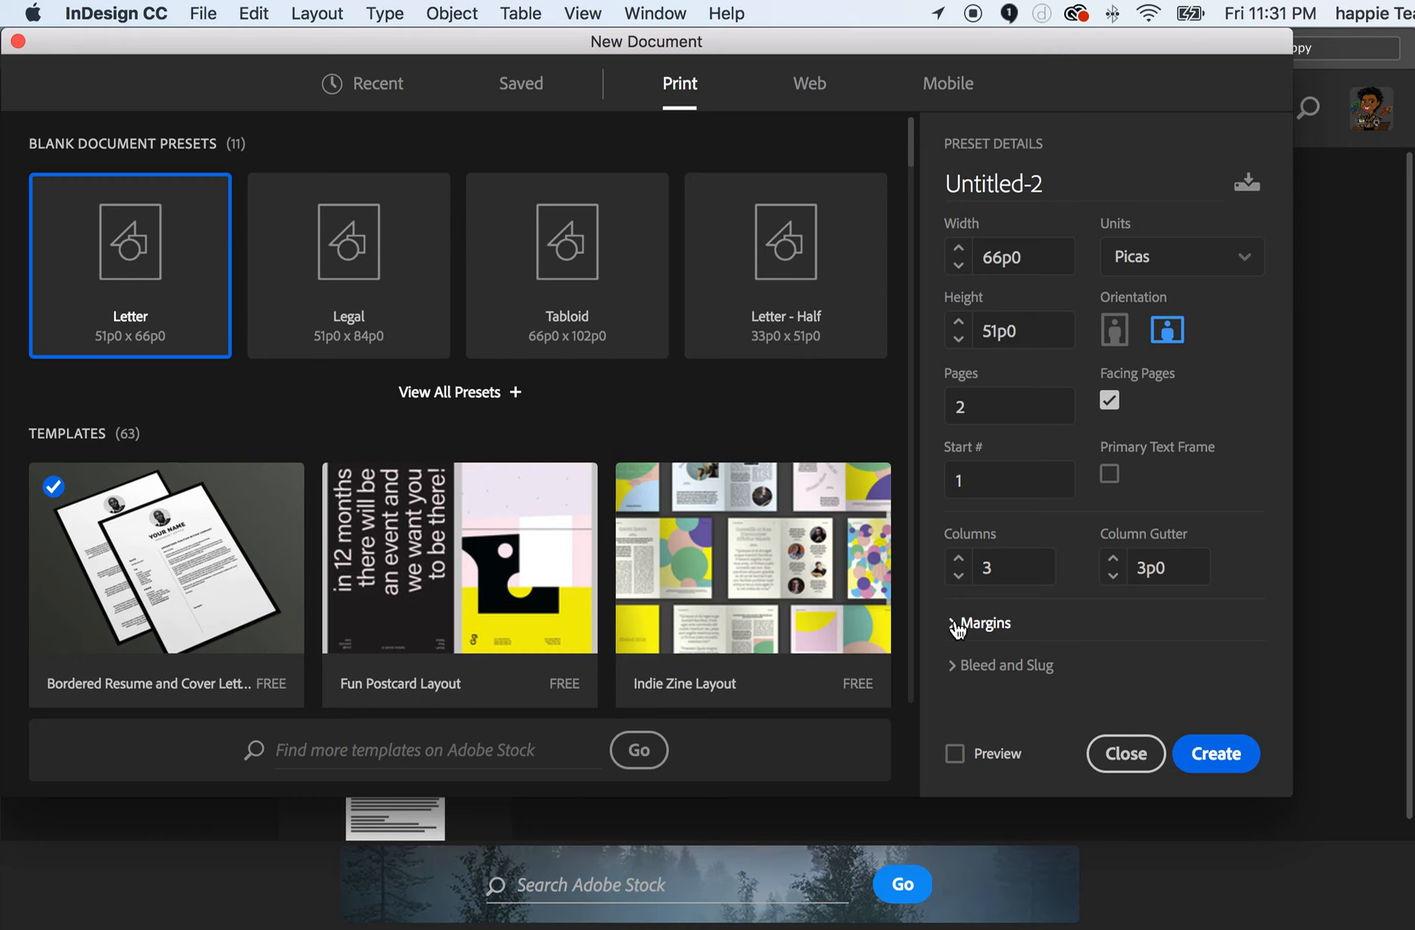
Set all four linked margins to 0.25 inches and create the document
click(956, 626)
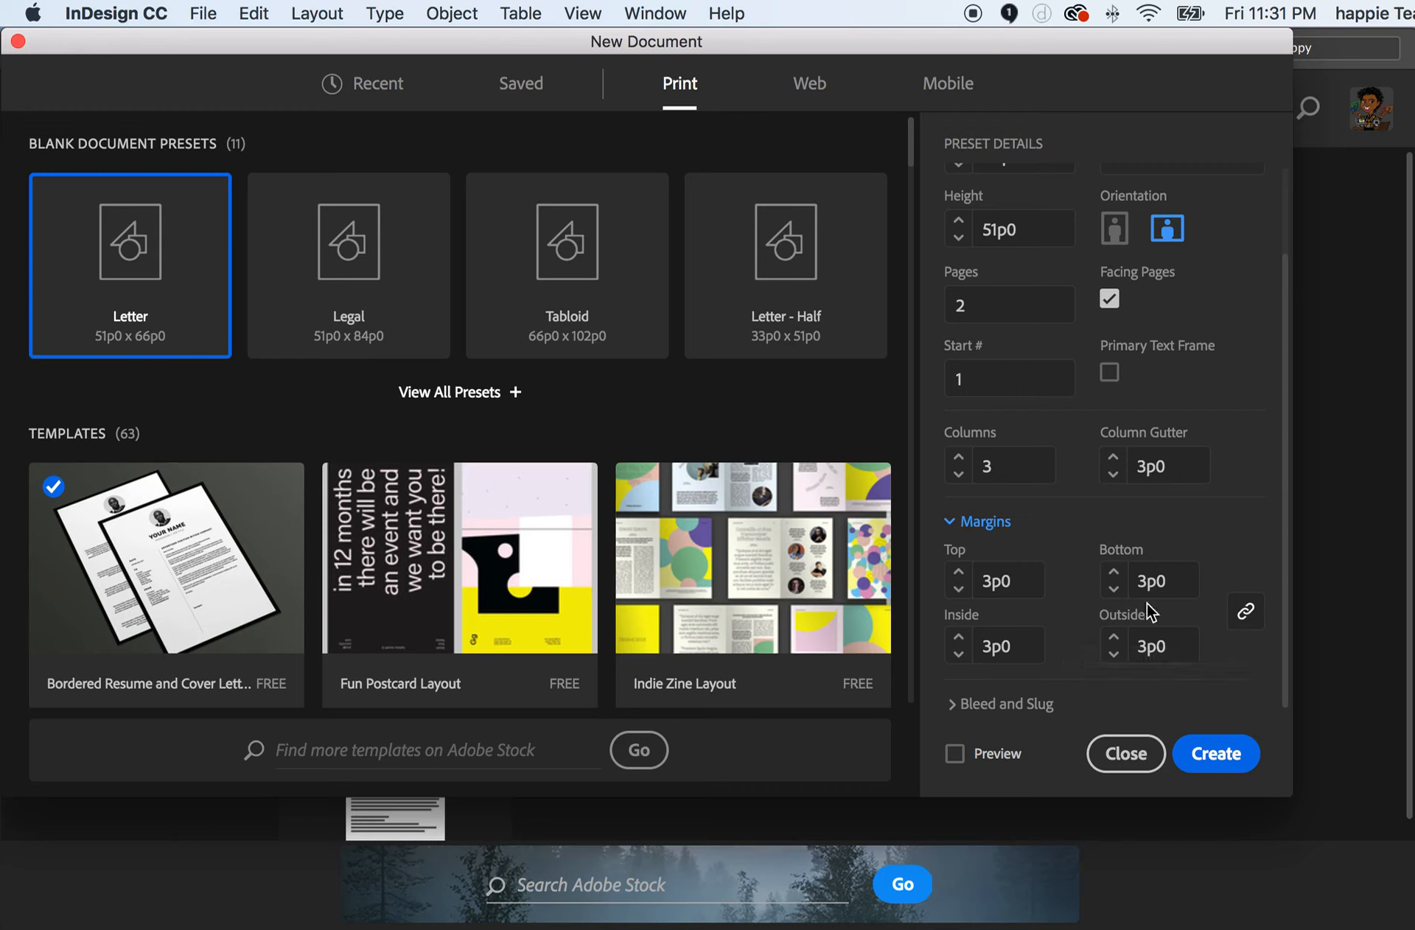
click(962, 589)
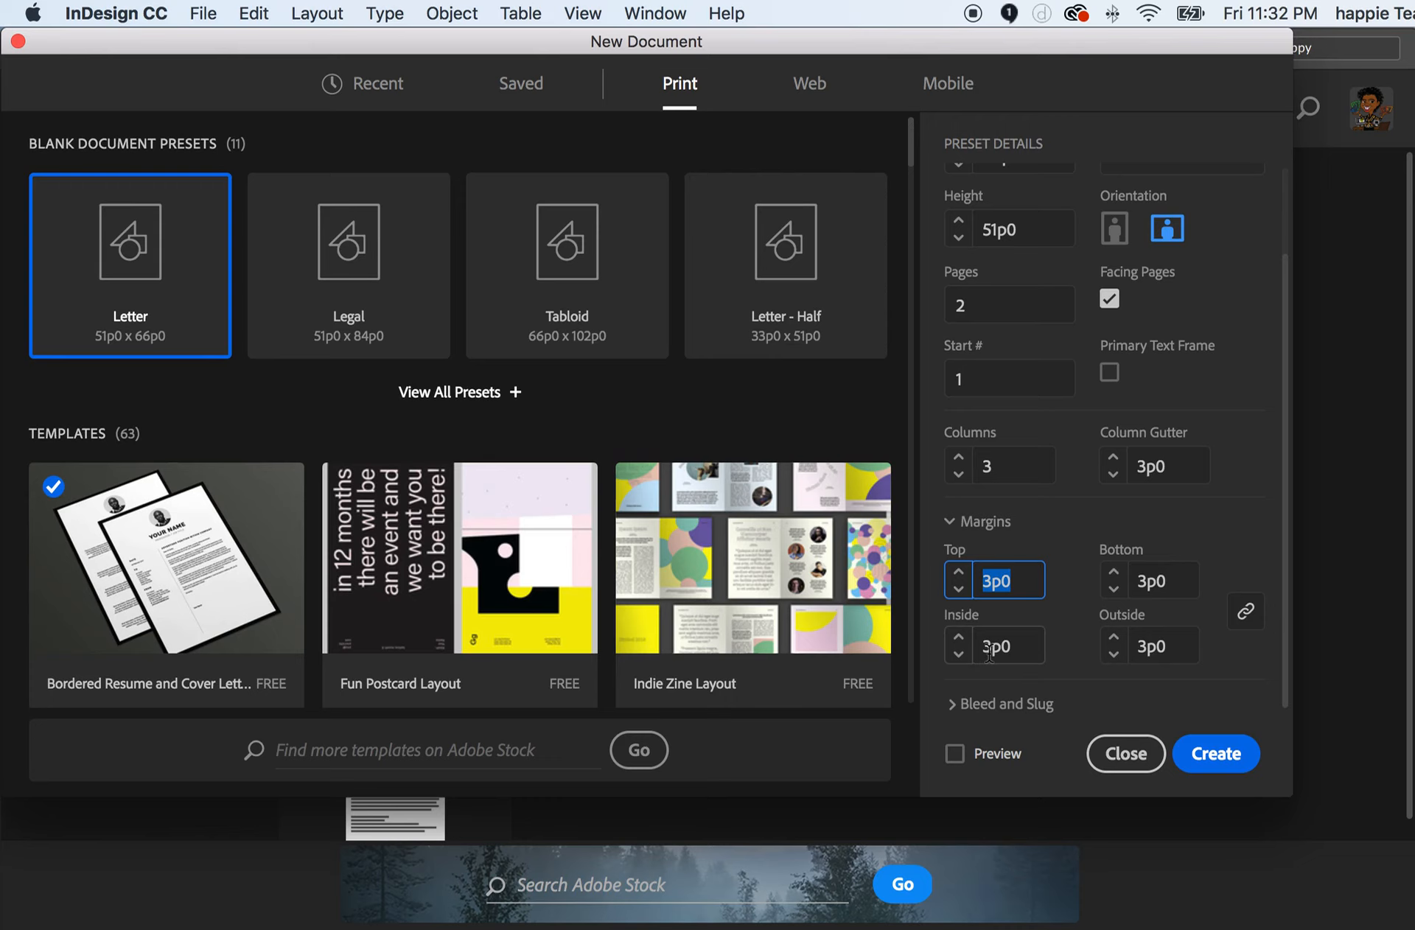
text(0.25")
key(Tab)
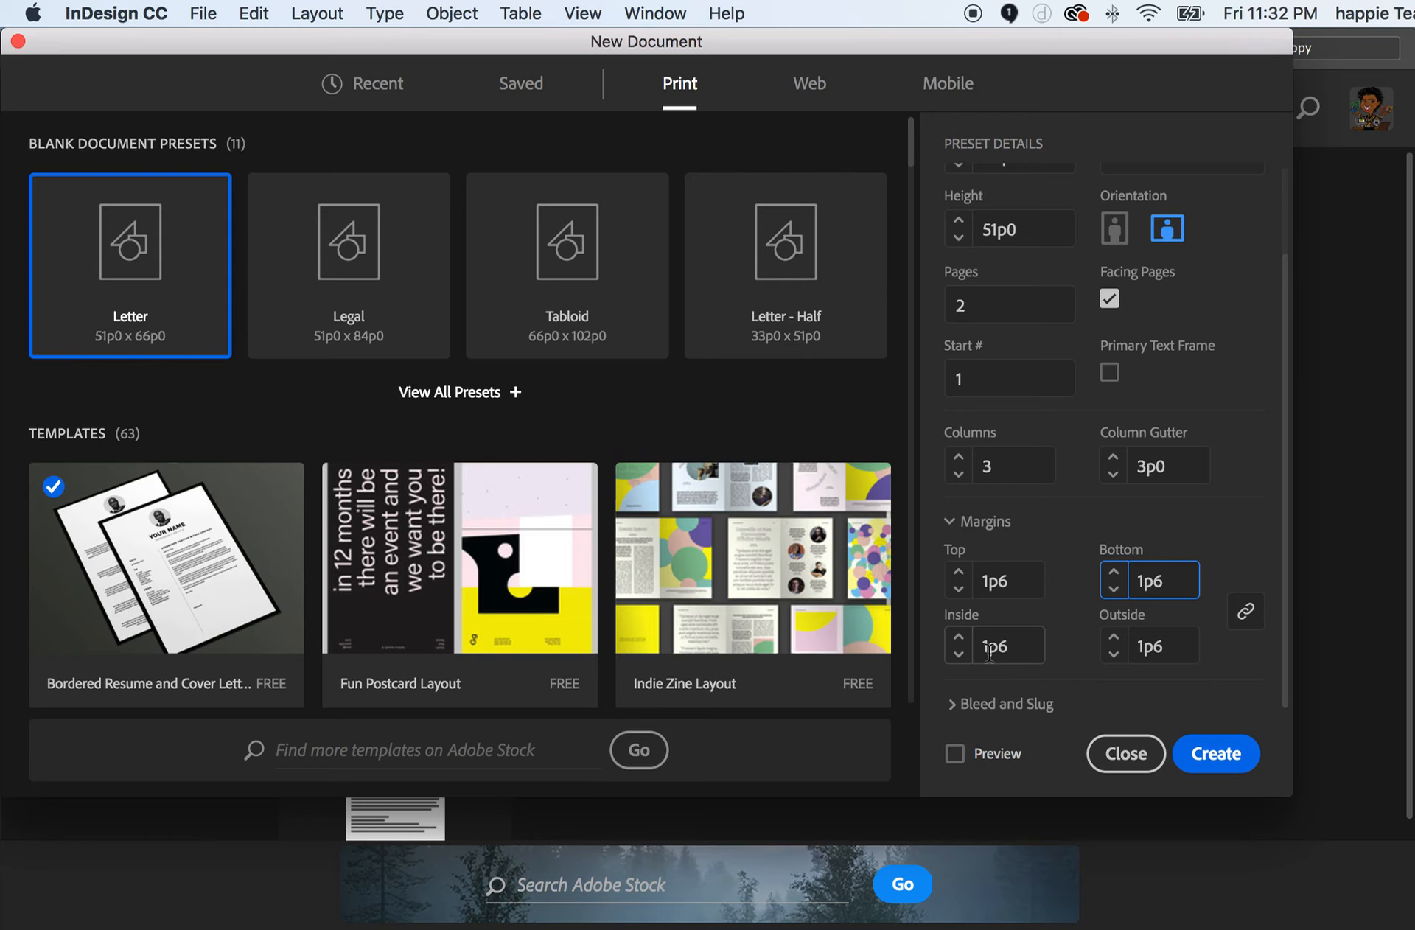
click(1228, 759)
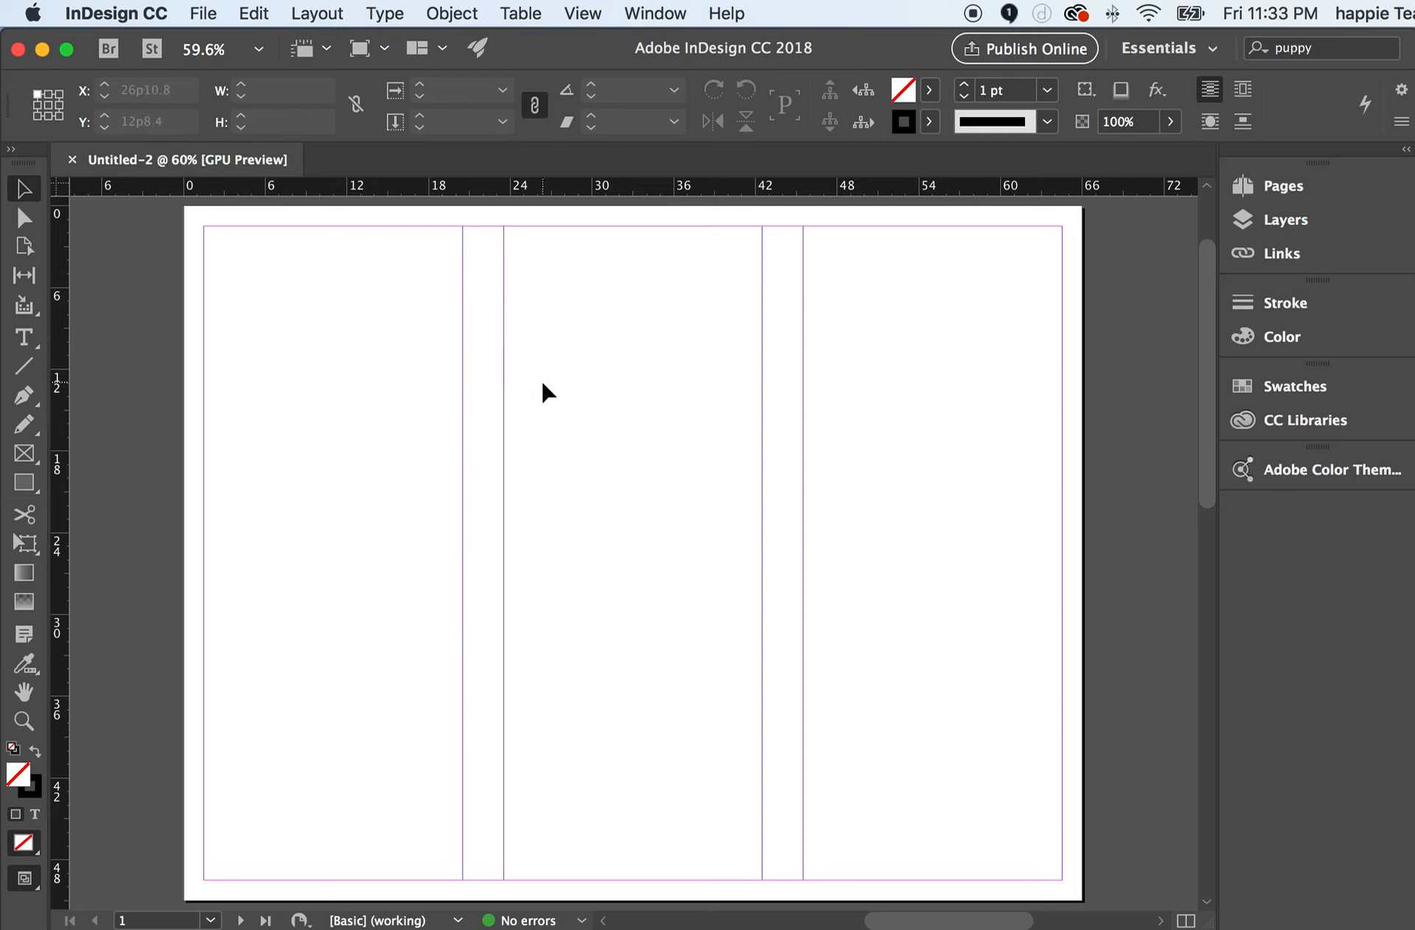
Examine the column and margin guides on both pages of the new document
scroll(542, 379, down, 15)
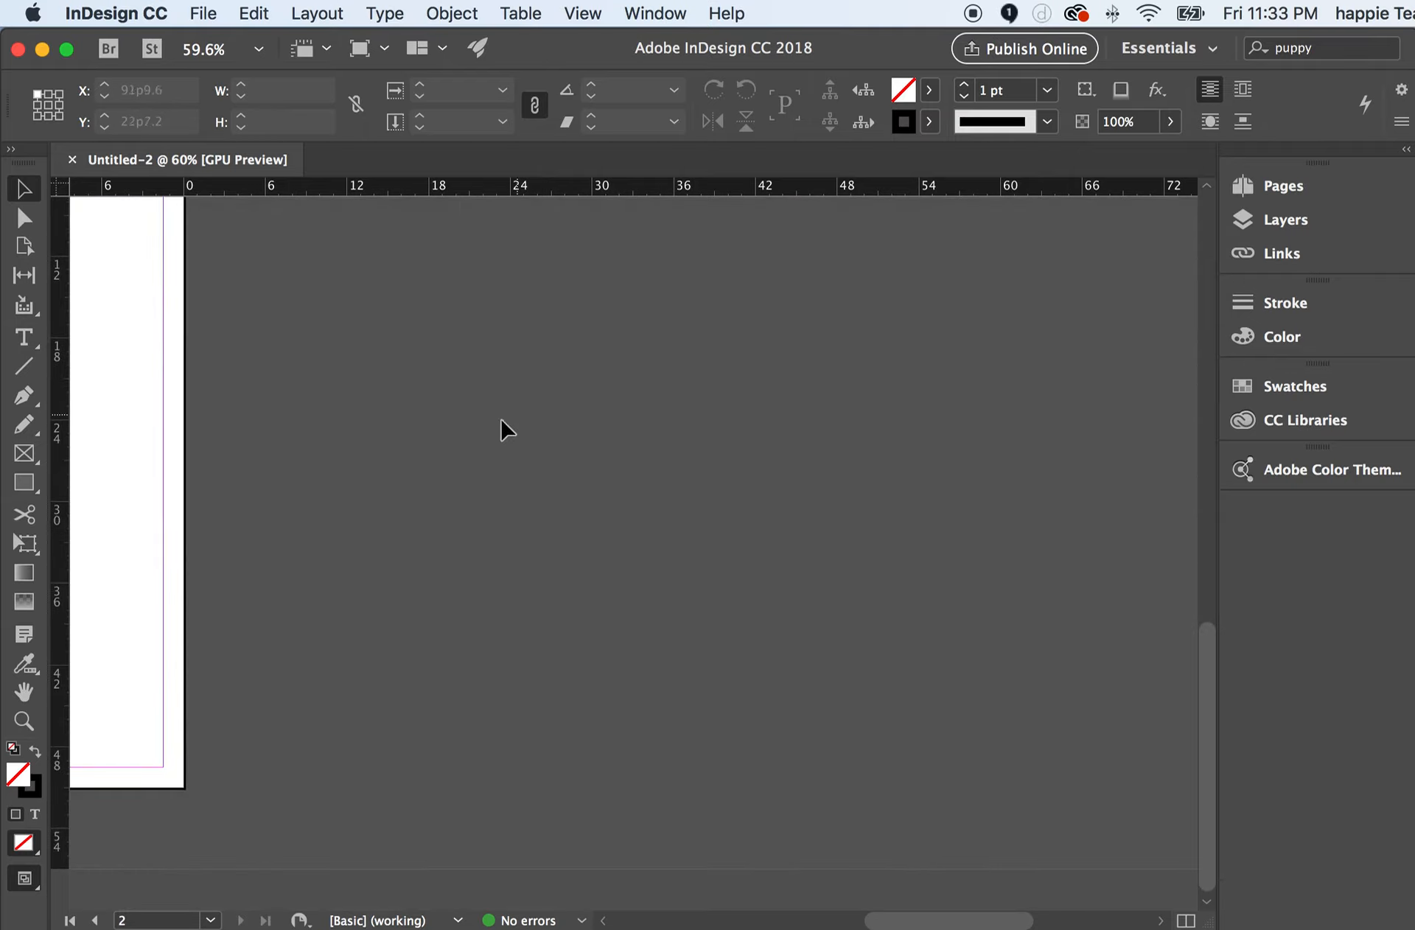
scroll(391, 472, up, 3)
scroll(399, 472, up, 5)
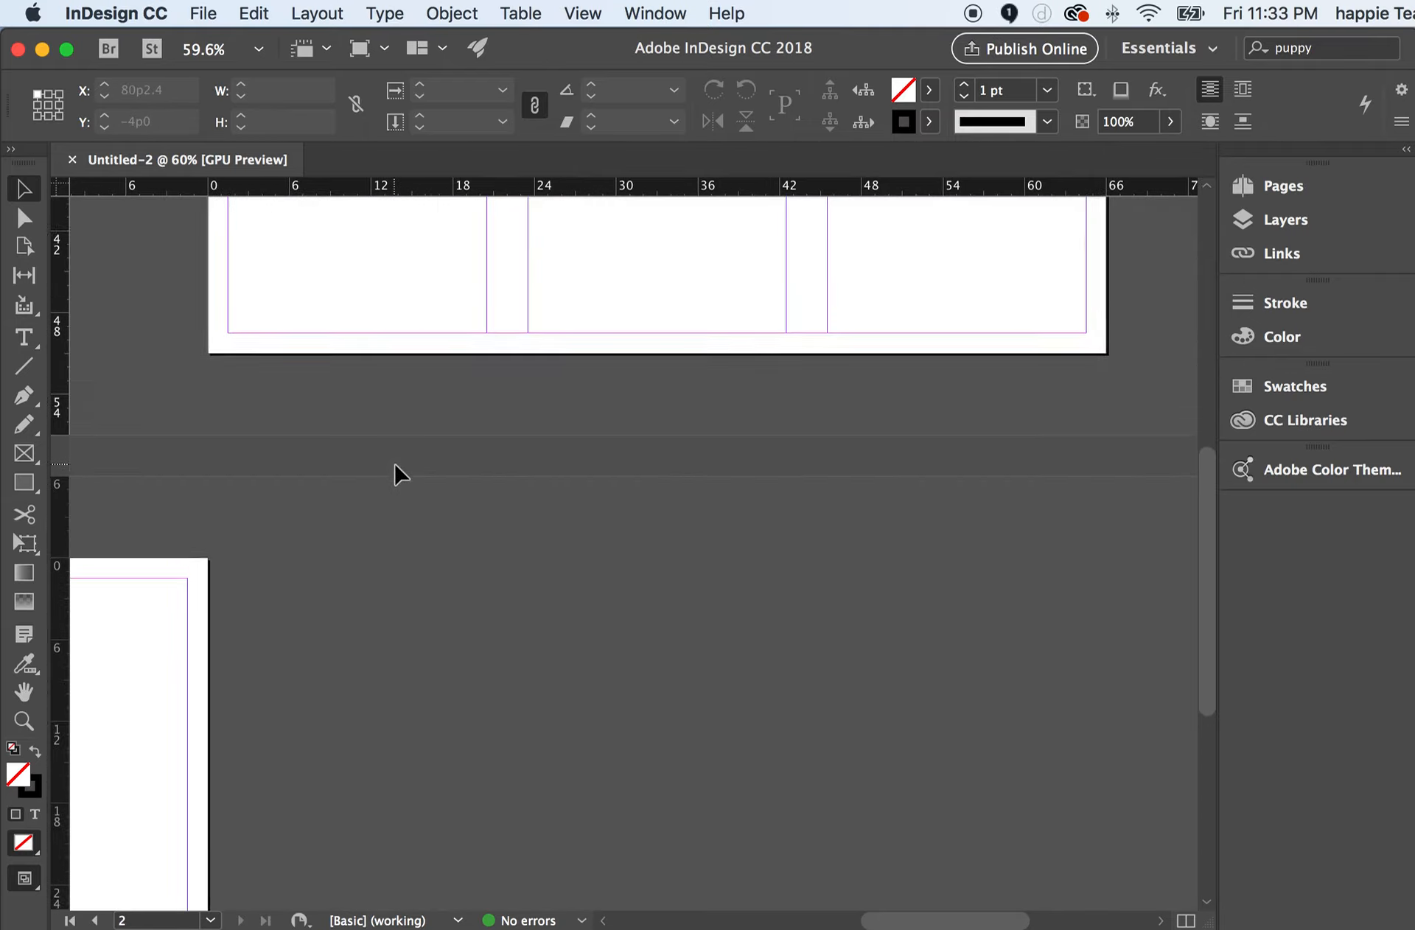
scroll(398, 472, down, 3)
scroll(398, 472, down, 3)
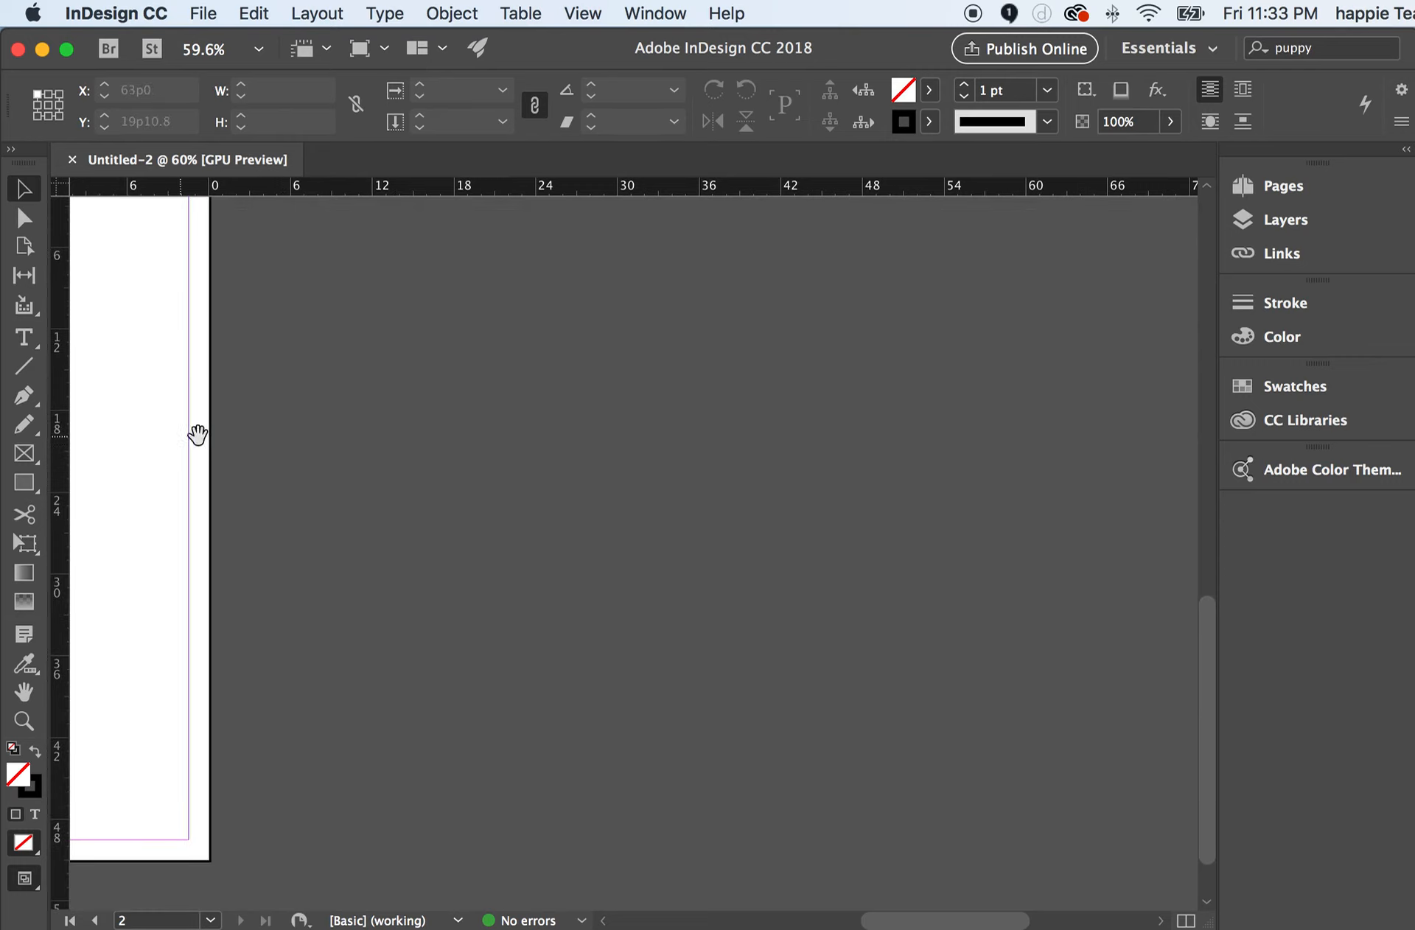
drag(180, 427, 604, 458)
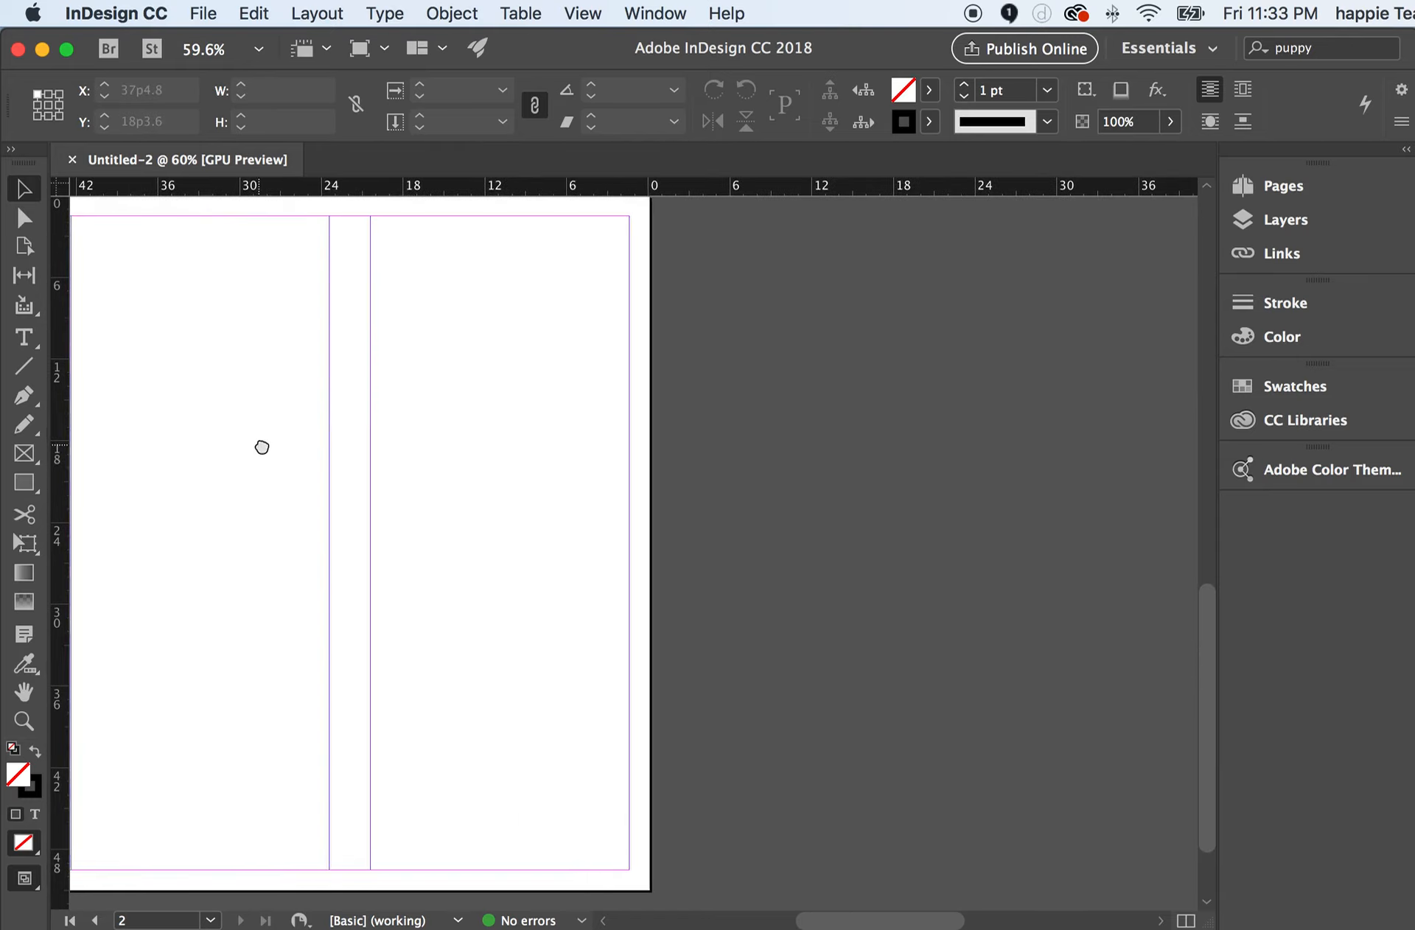
drag(262, 445, 638, 454)
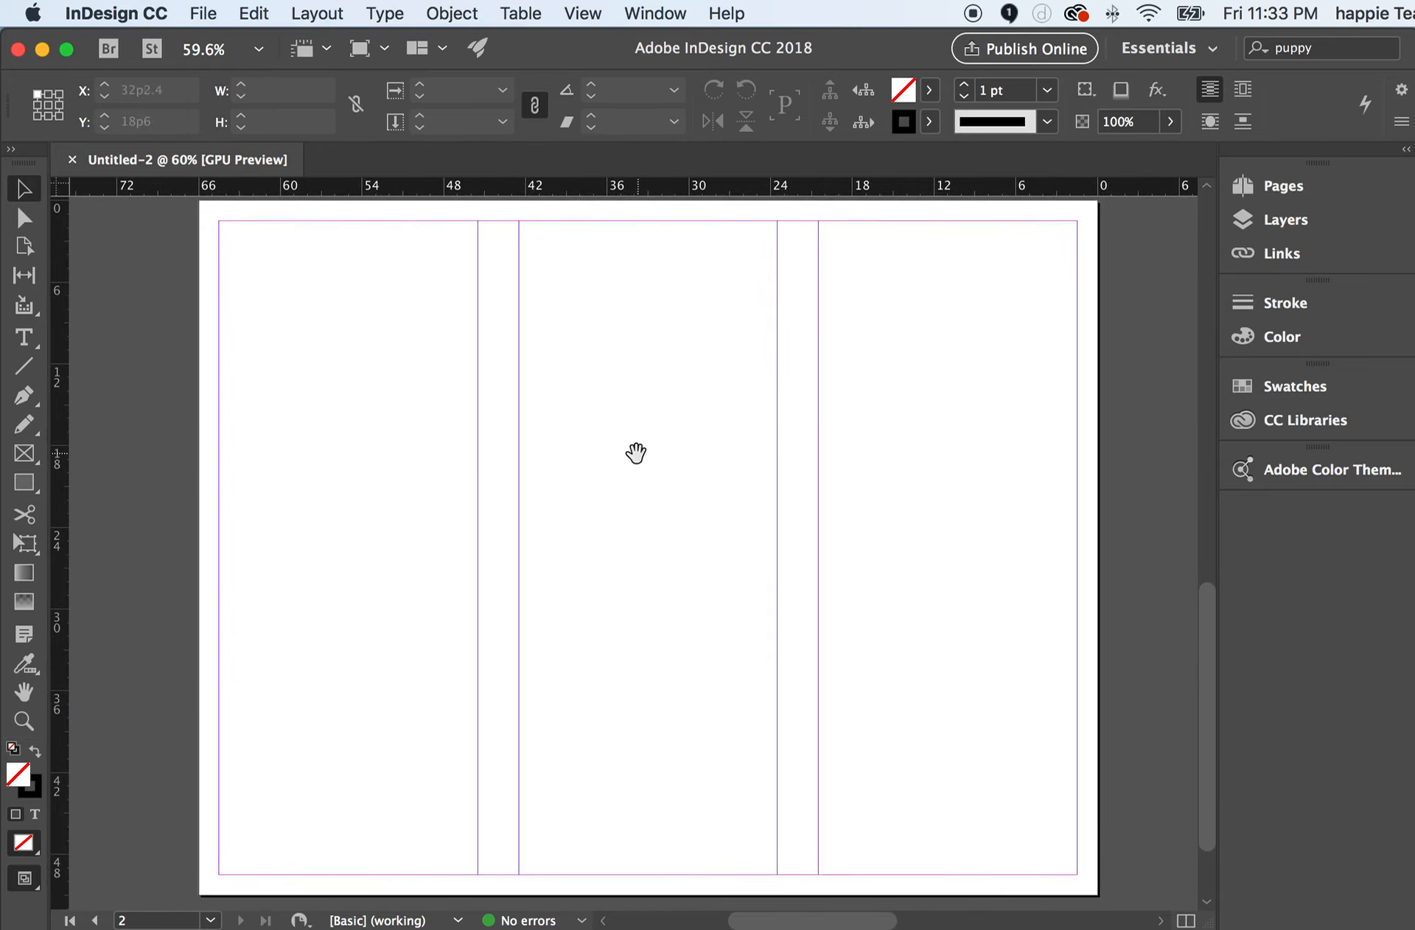
scroll(472, 451, up, 10)
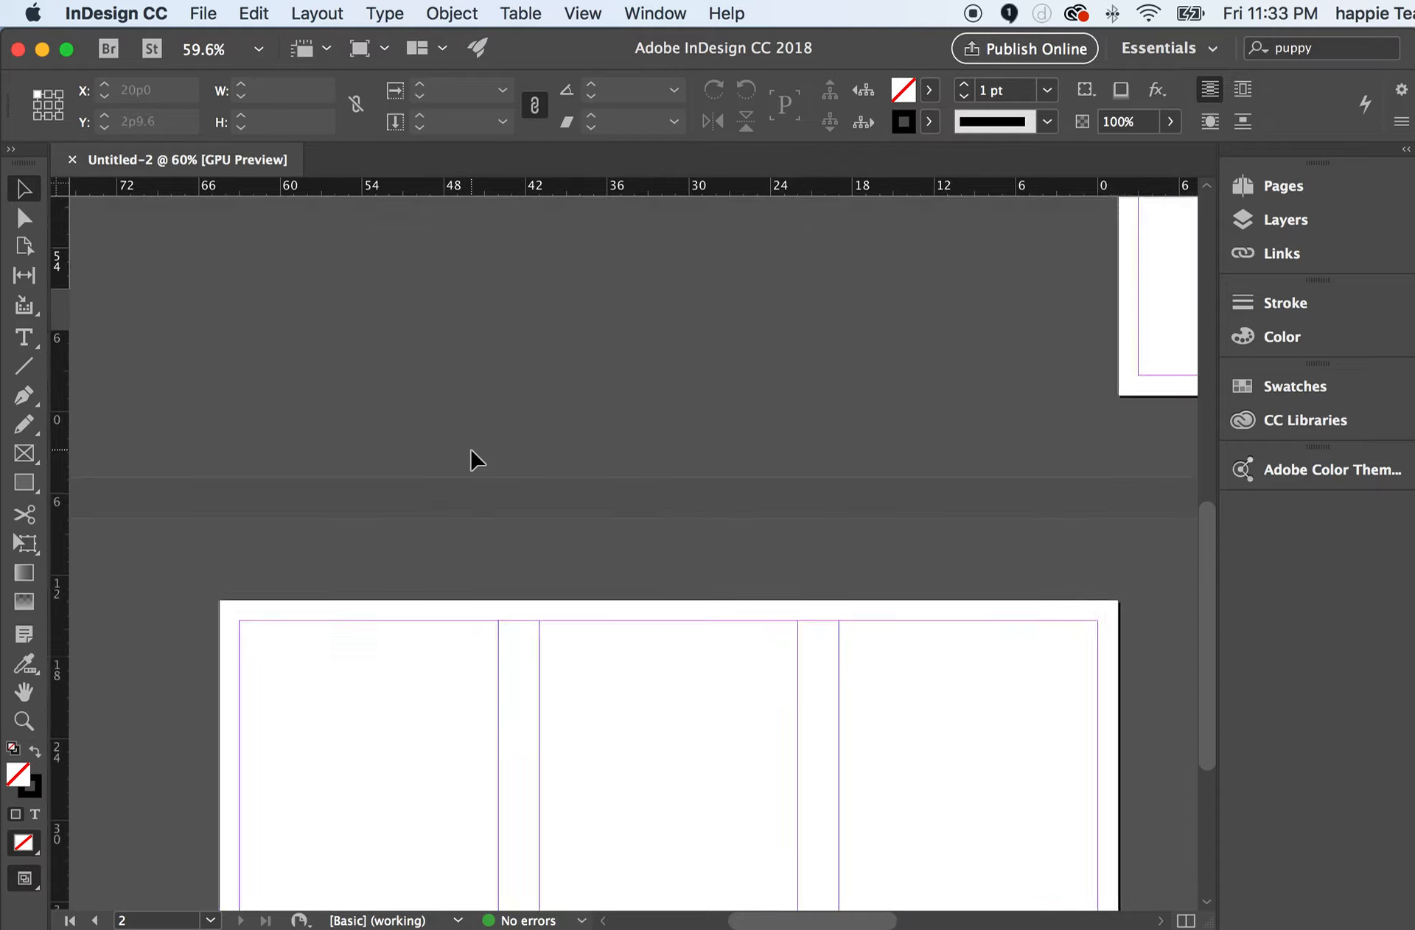
scroll(475, 458, right, 10)
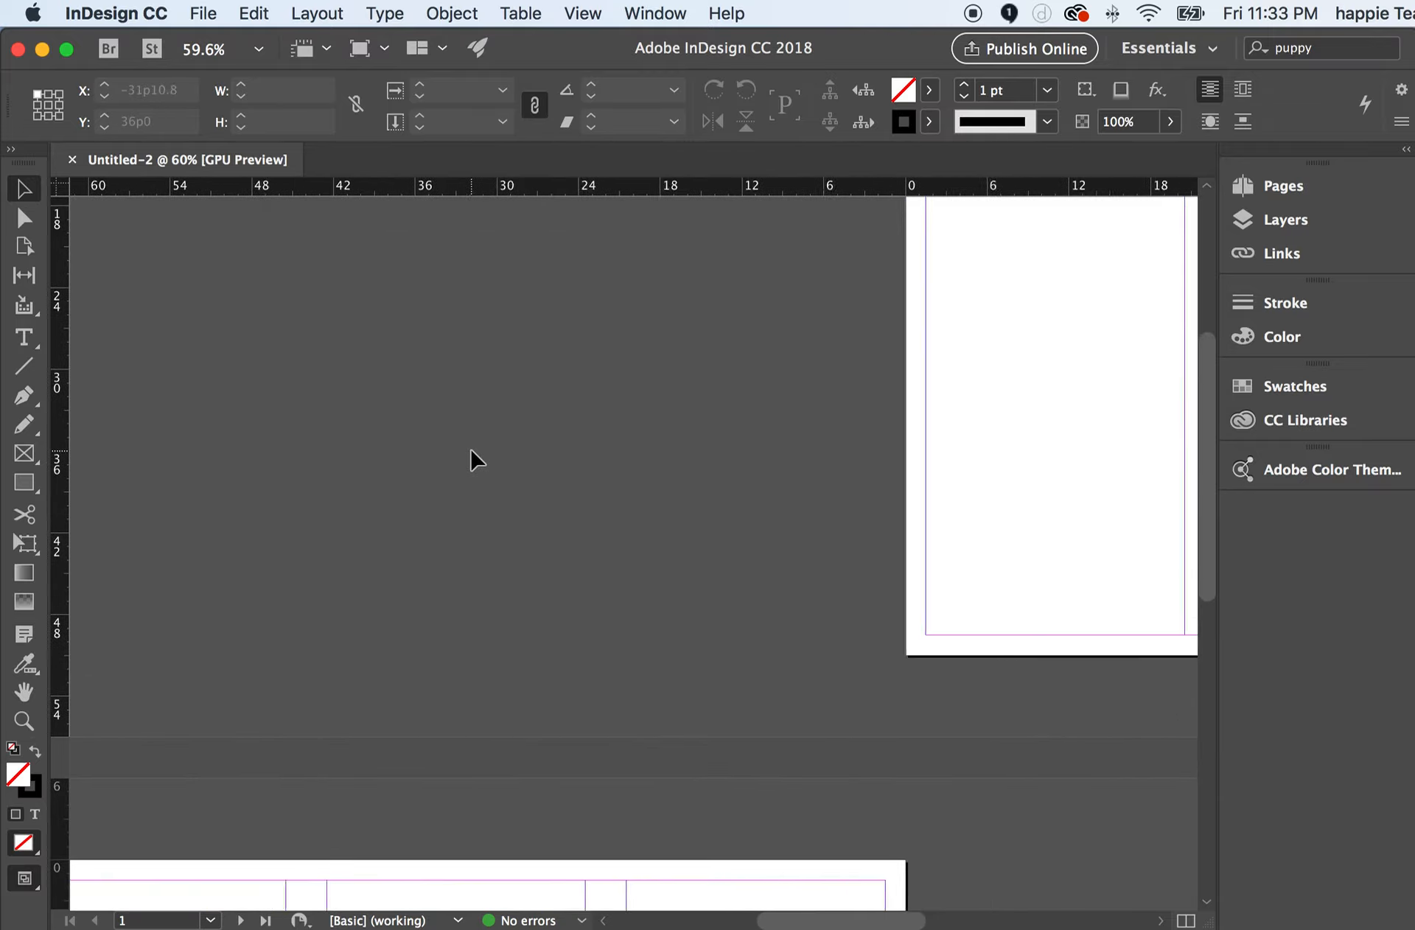
scroll(475, 459, up, 5)
scroll(473, 453, right, 5)
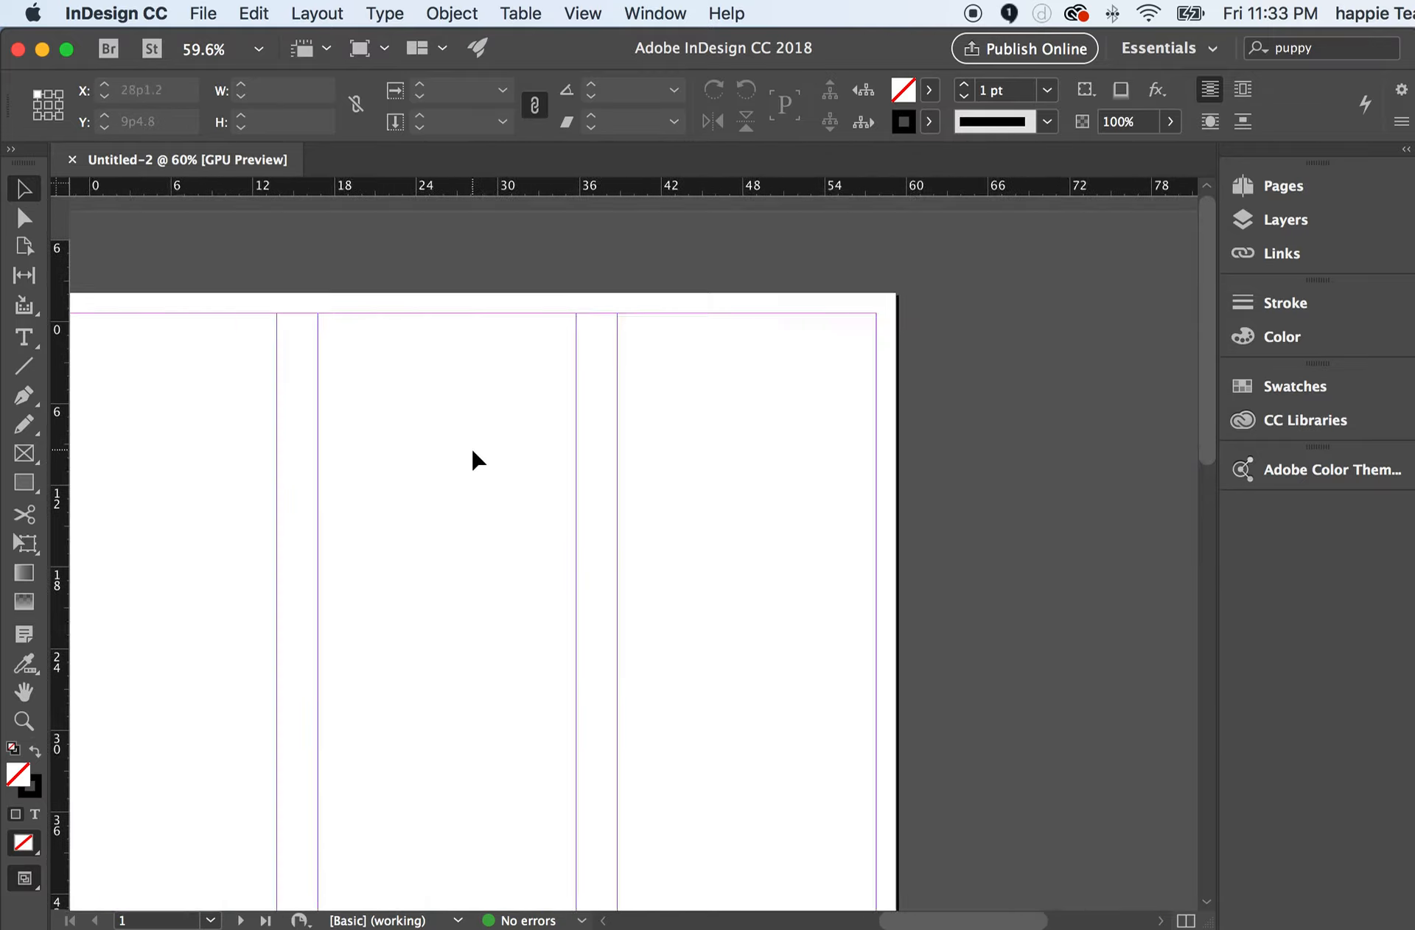
scroll(473, 452, down, 3)
scroll(471, 447, left, 2)
scroll(471, 447, up, 3)
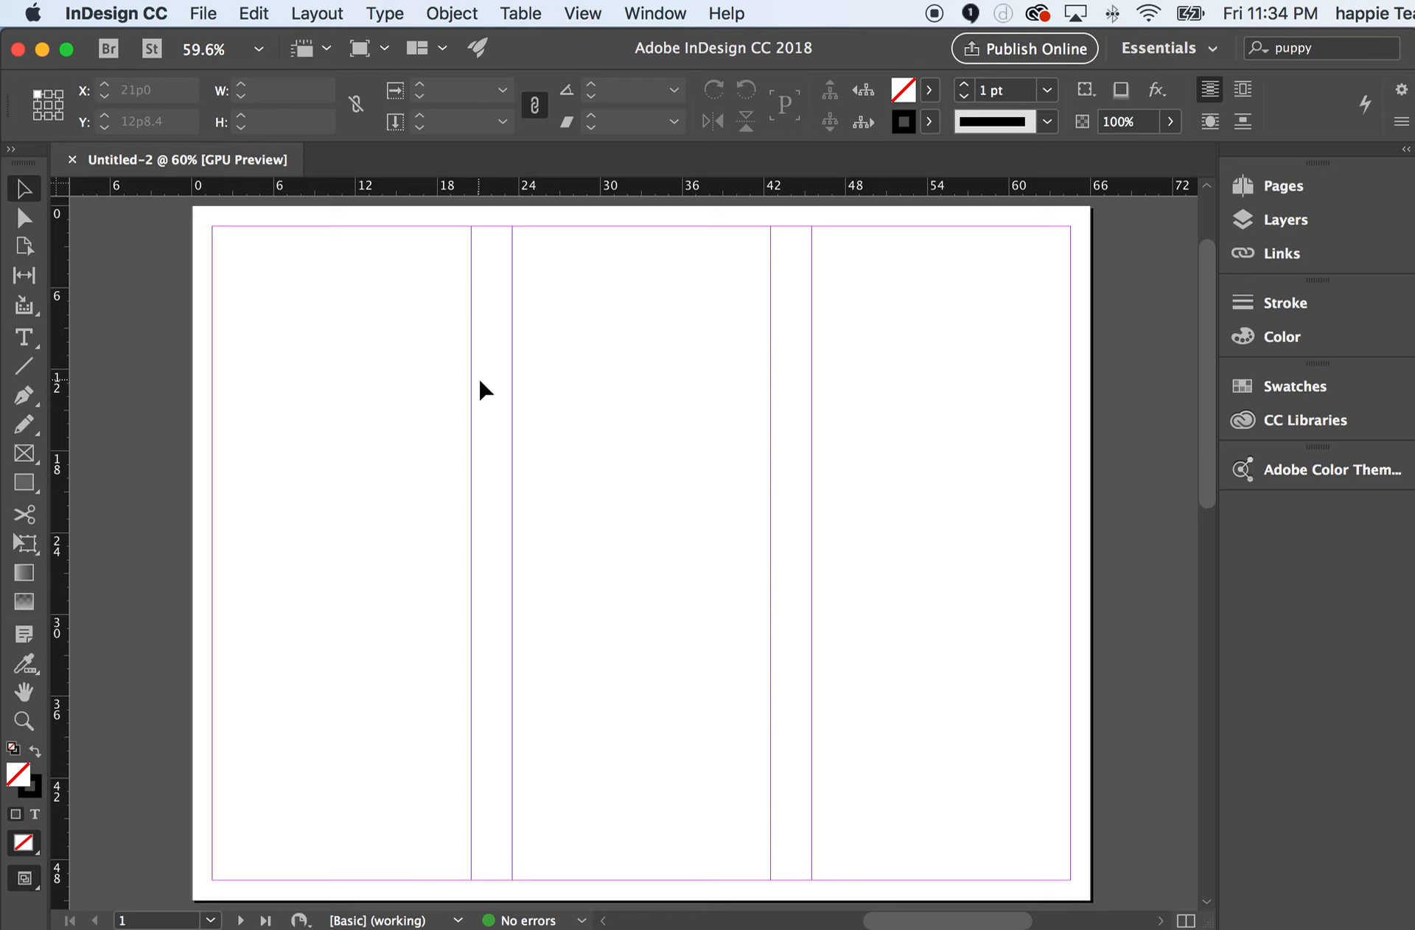
Save the document as 180615-D-VE872-1001 in the Sources folder on the Desktop, in InDesign CC 2018 document format
click(202, 15)
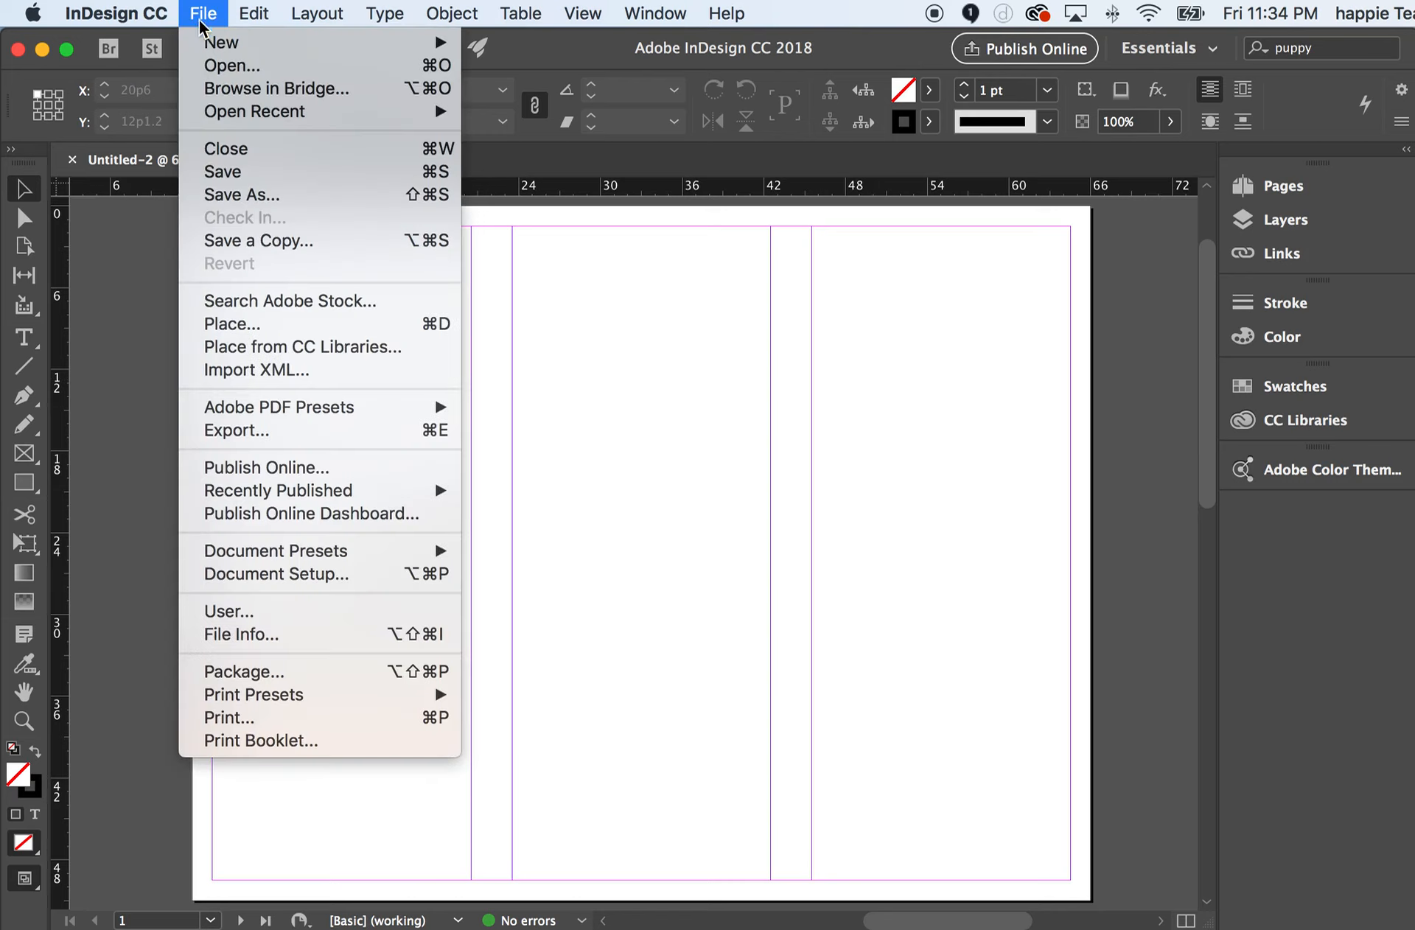
click(230, 180)
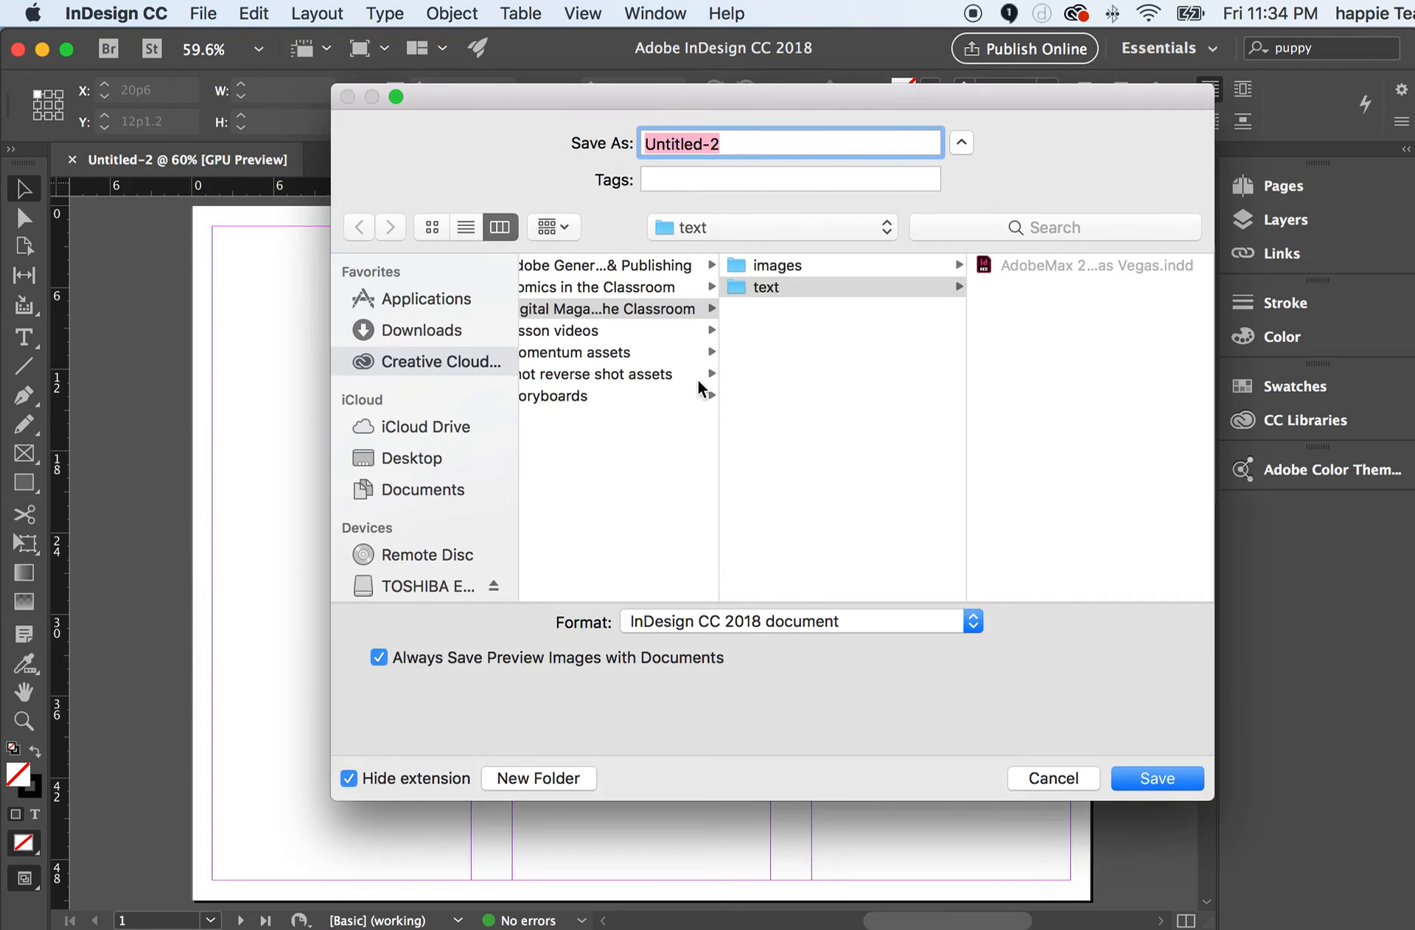
scroll(714, 502, left, 8)
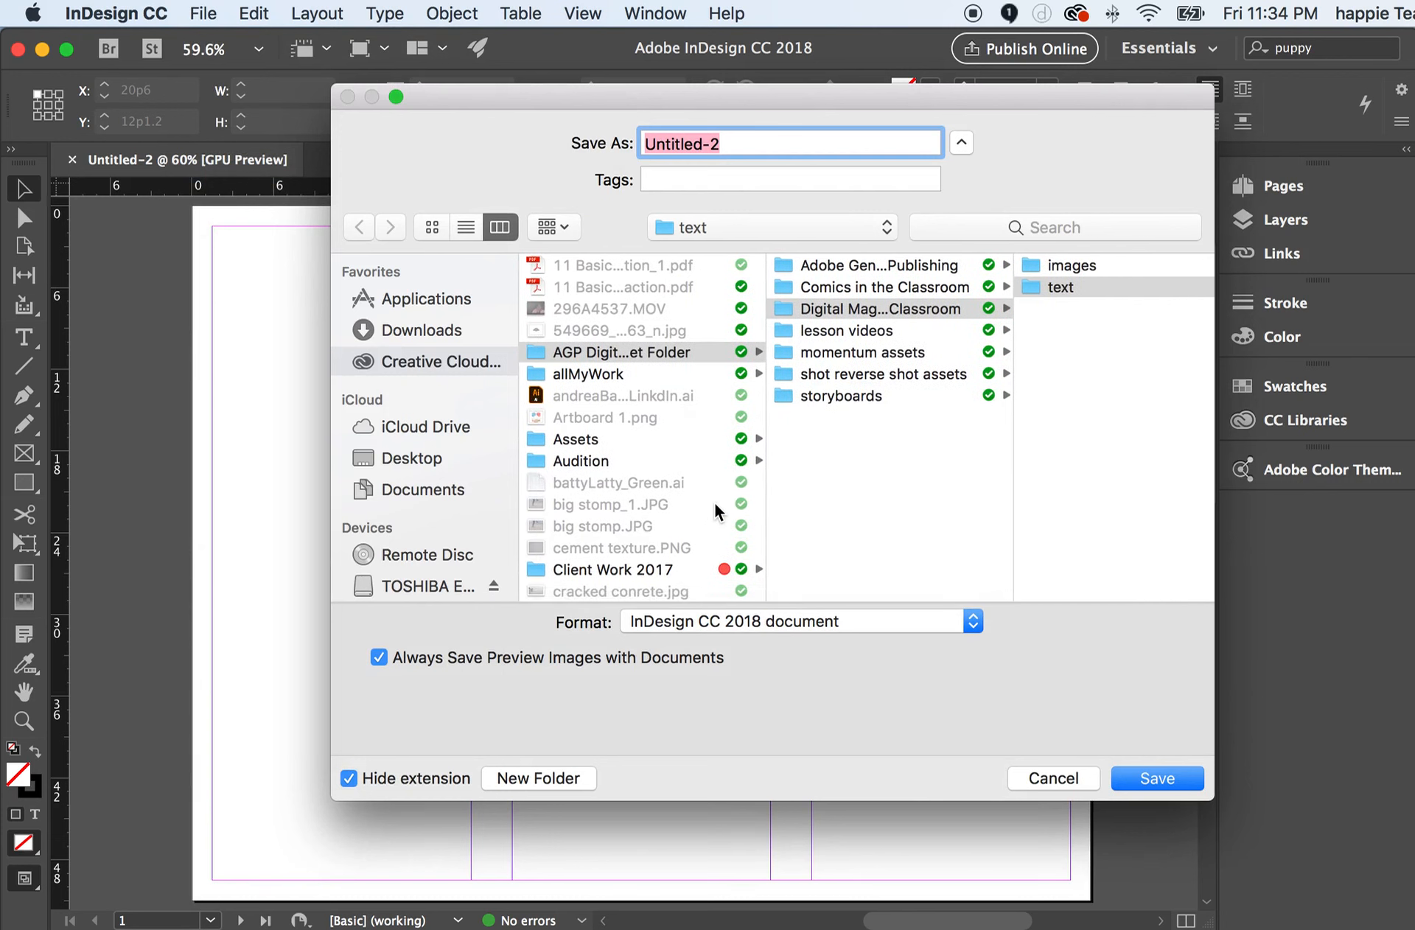
click(407, 454)
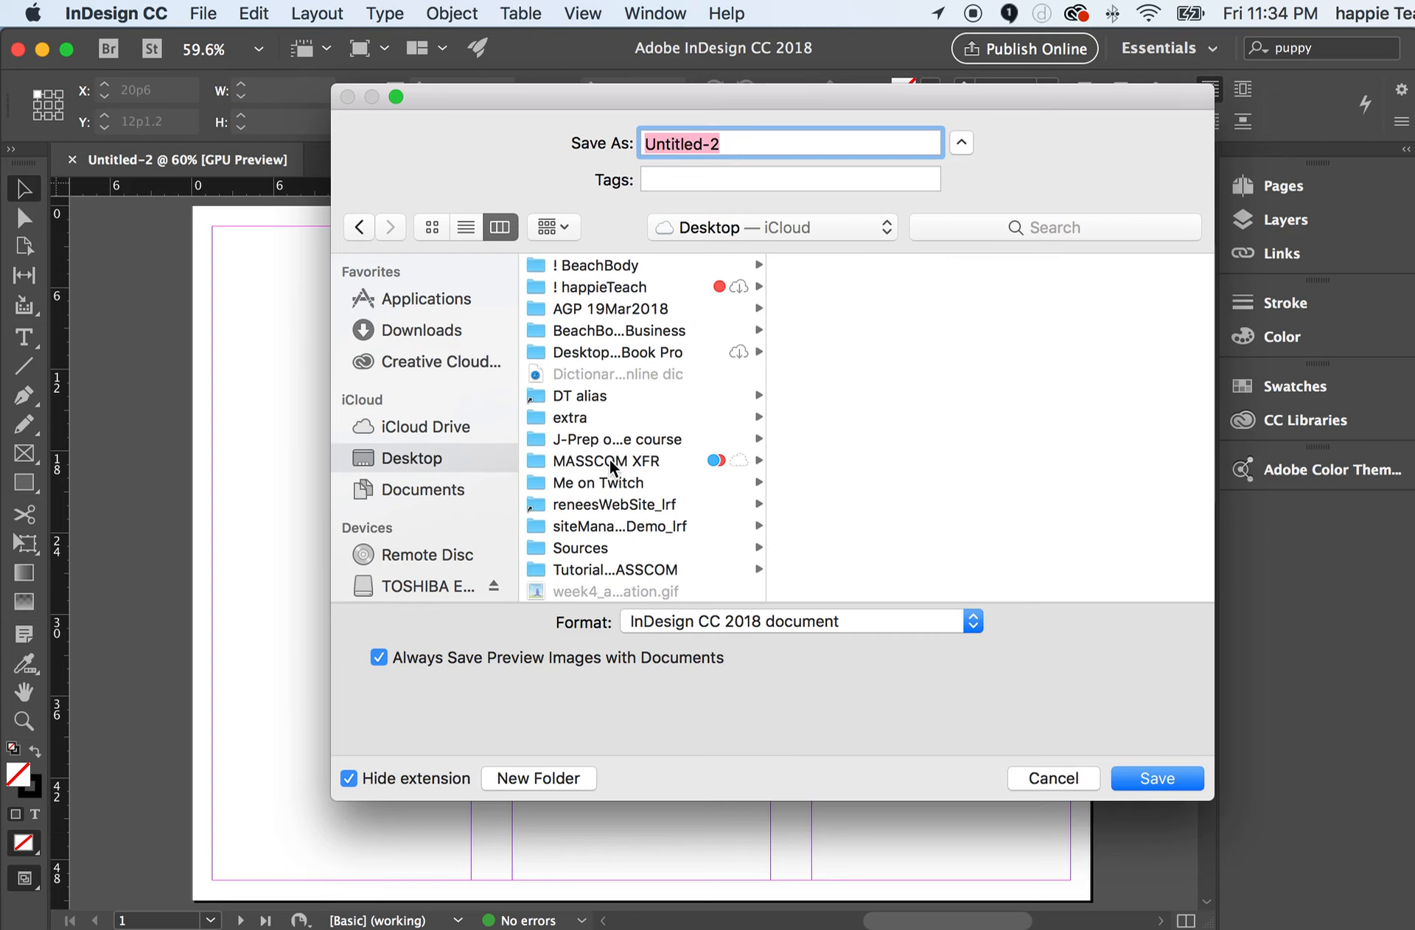
click(581, 549)
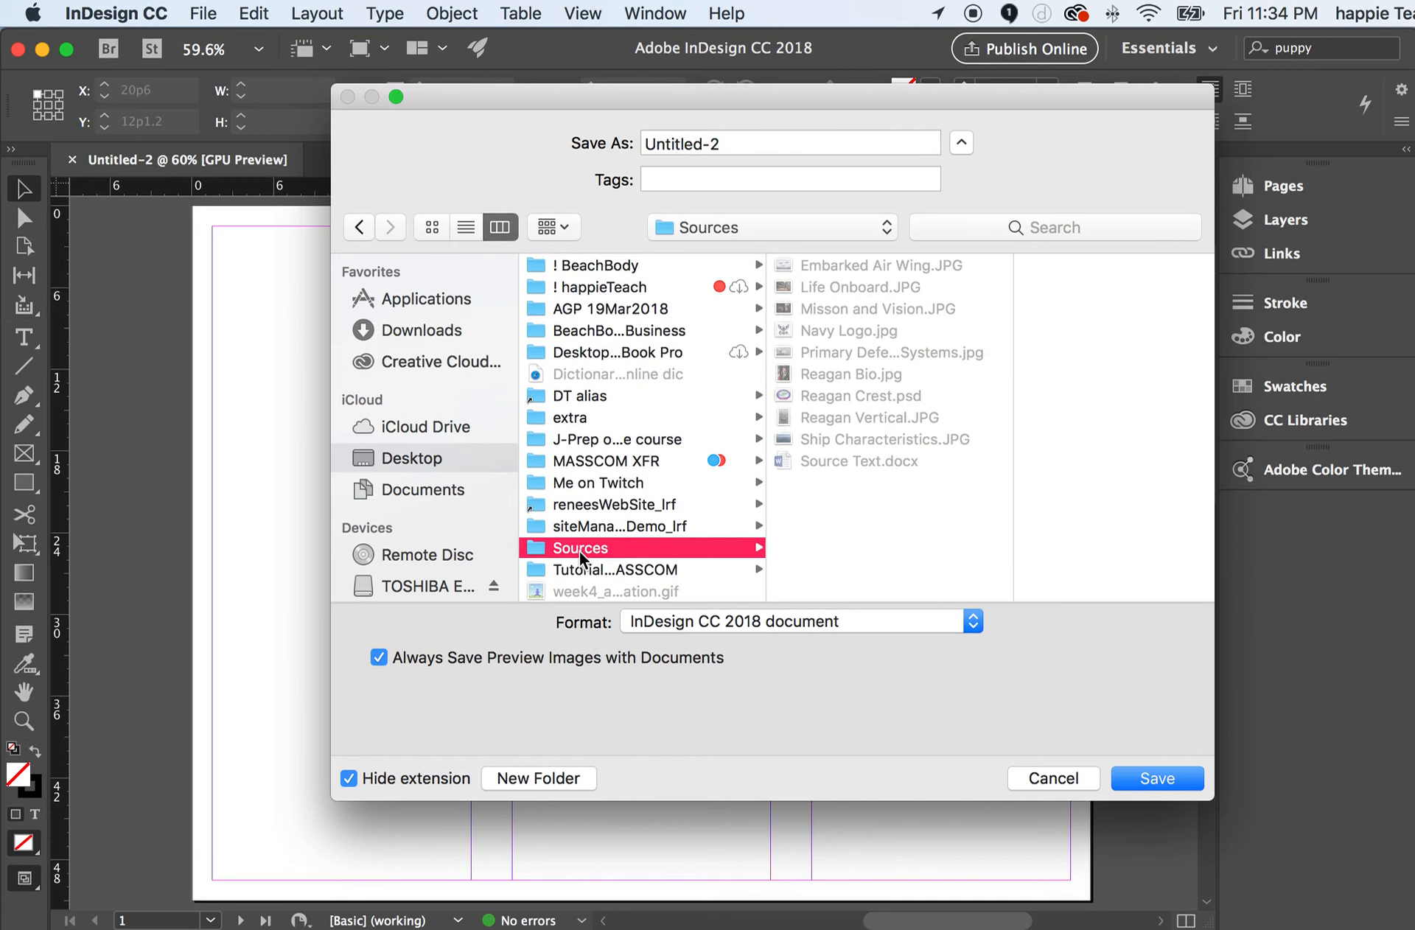
drag(749, 143, 634, 145)
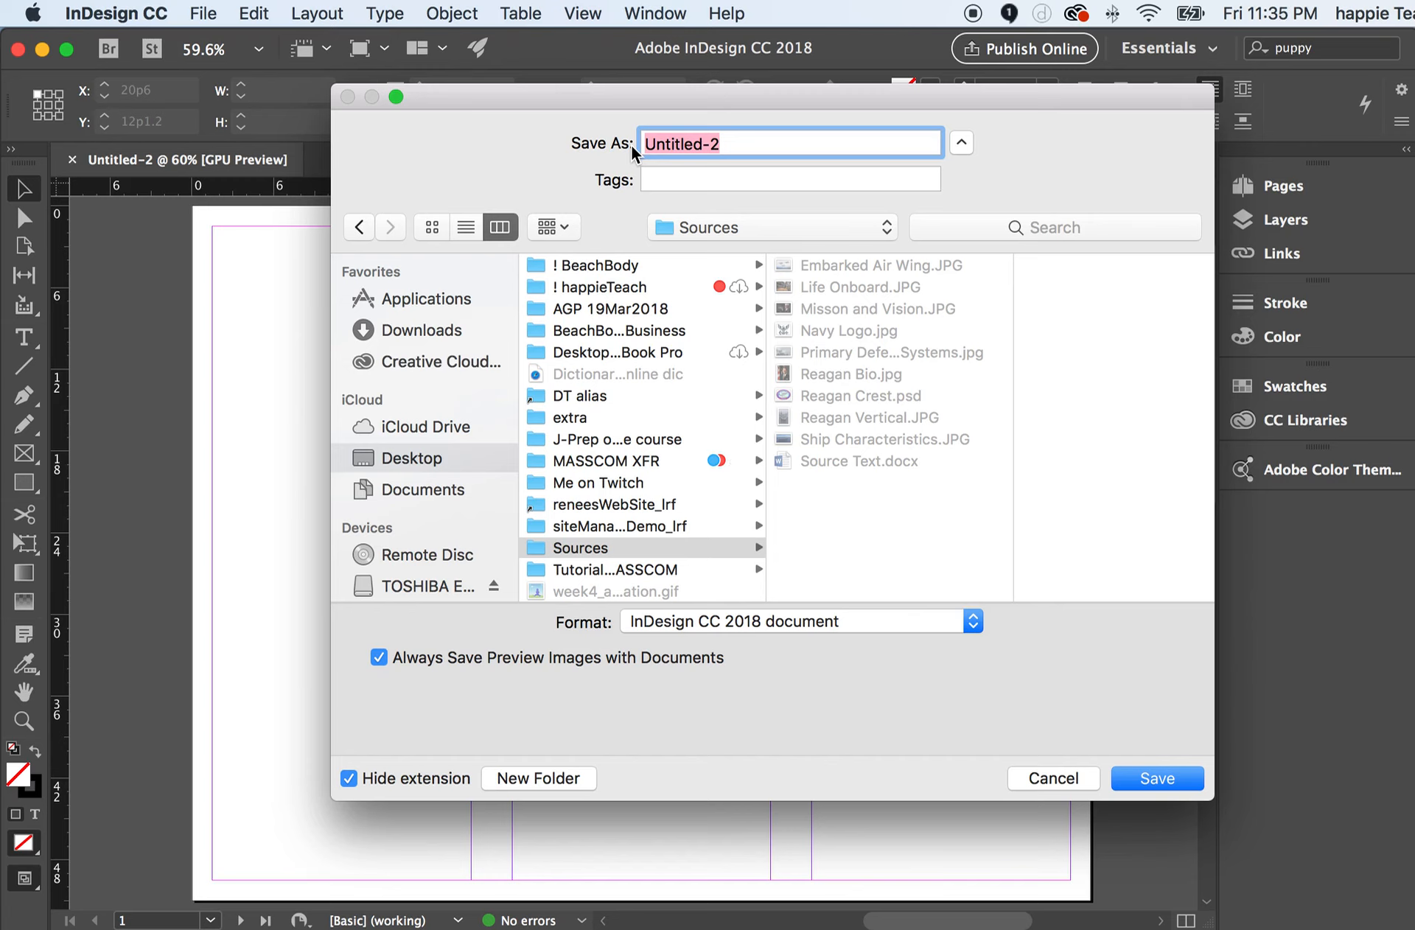
text(18)
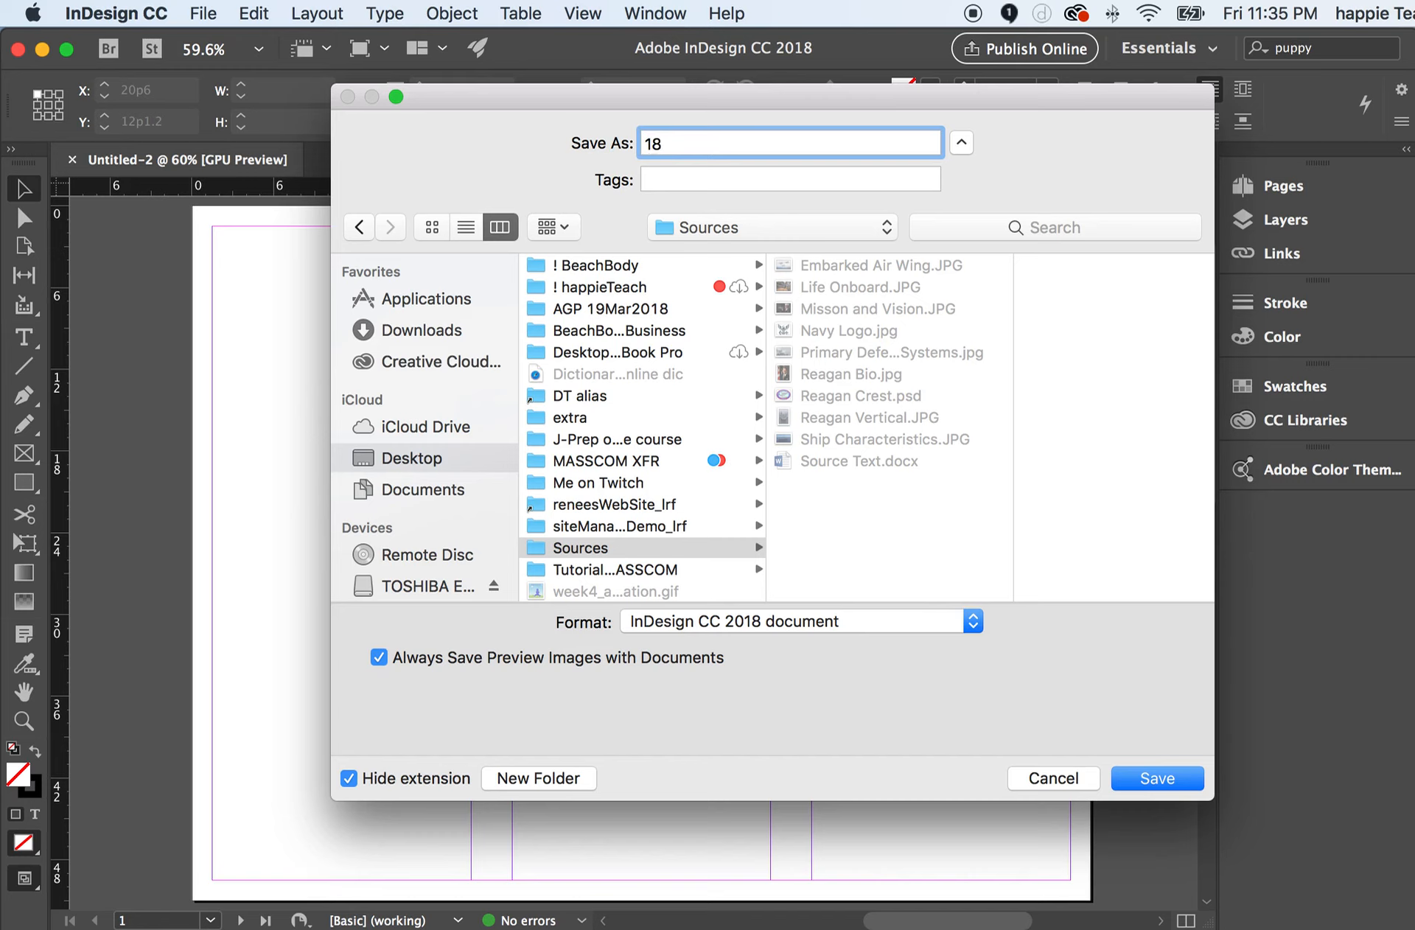
text(0615-D-VE872-100)
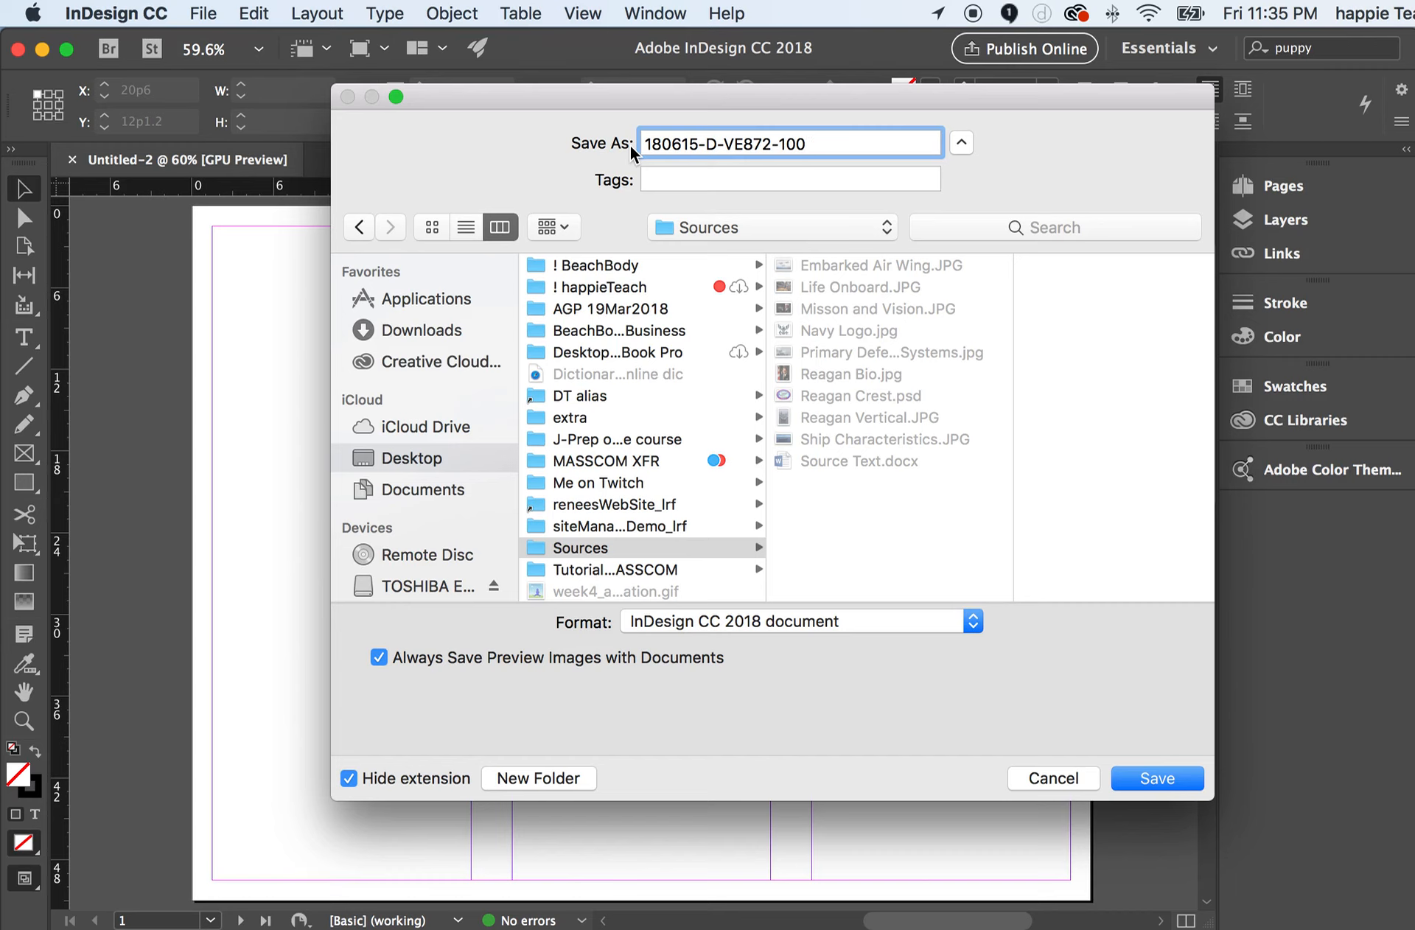
text(1)
click(1139, 779)
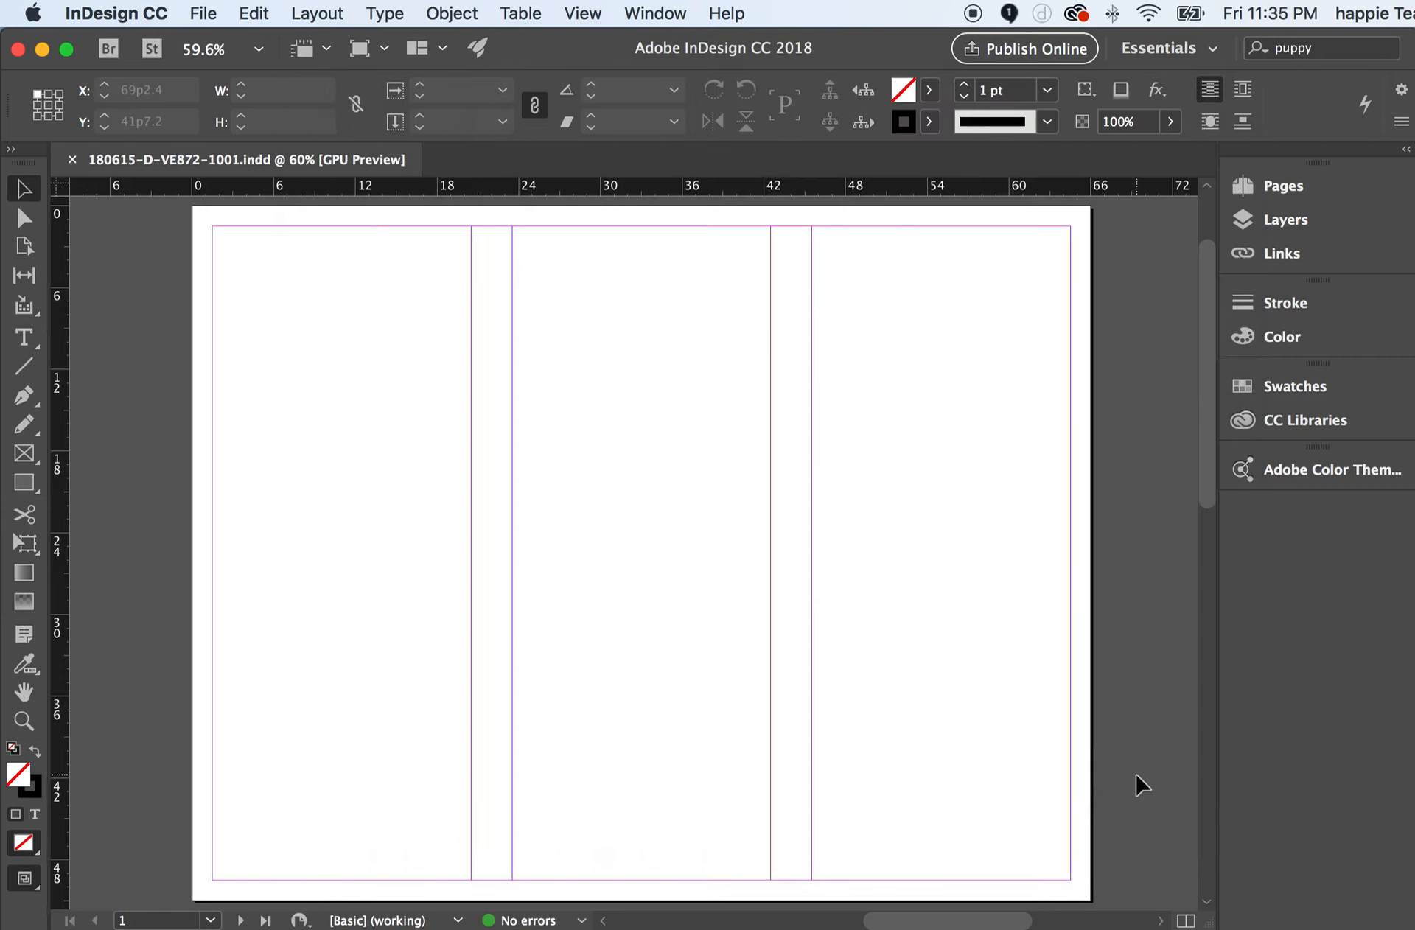